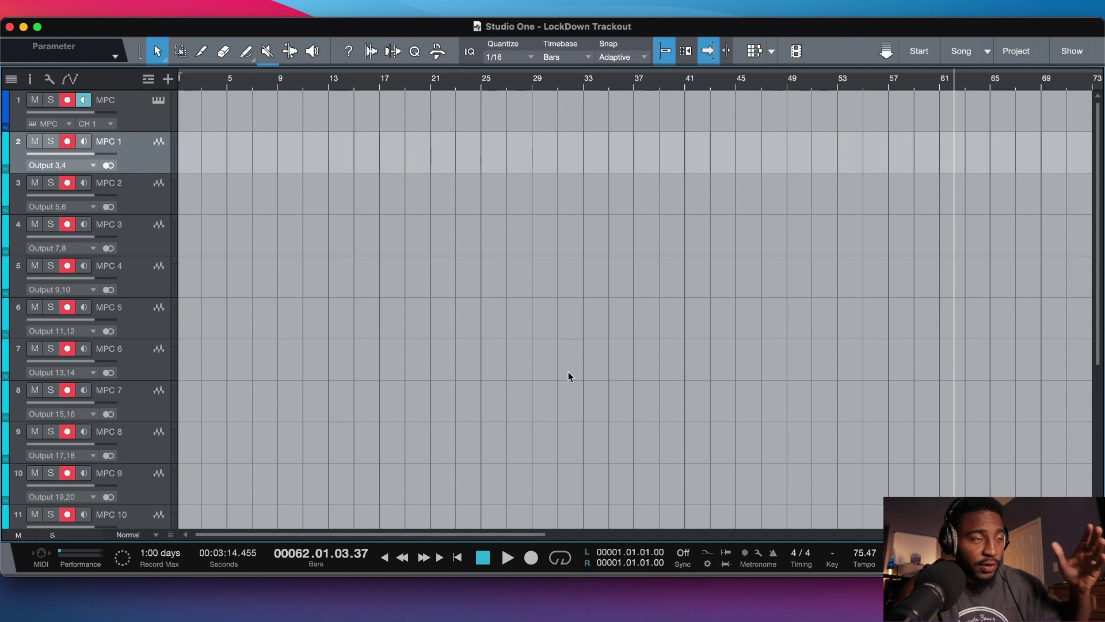
# - Select the MPC instrument track and open its plugin window showing the 4 Outro drum grid
pyautogui.click(138, 107)
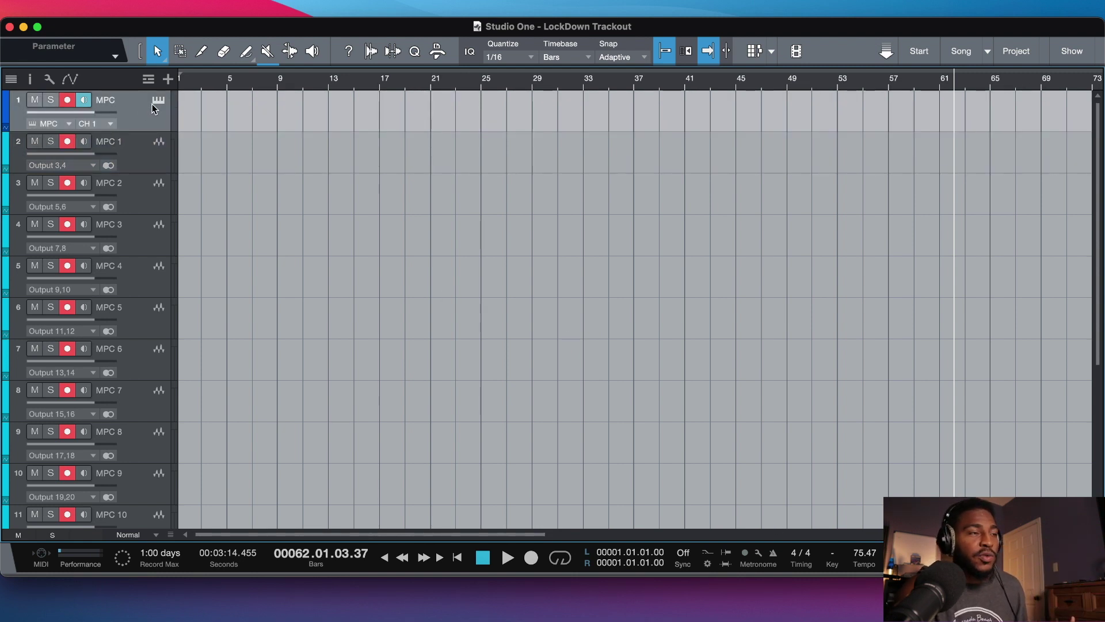
pyautogui.press('F5')
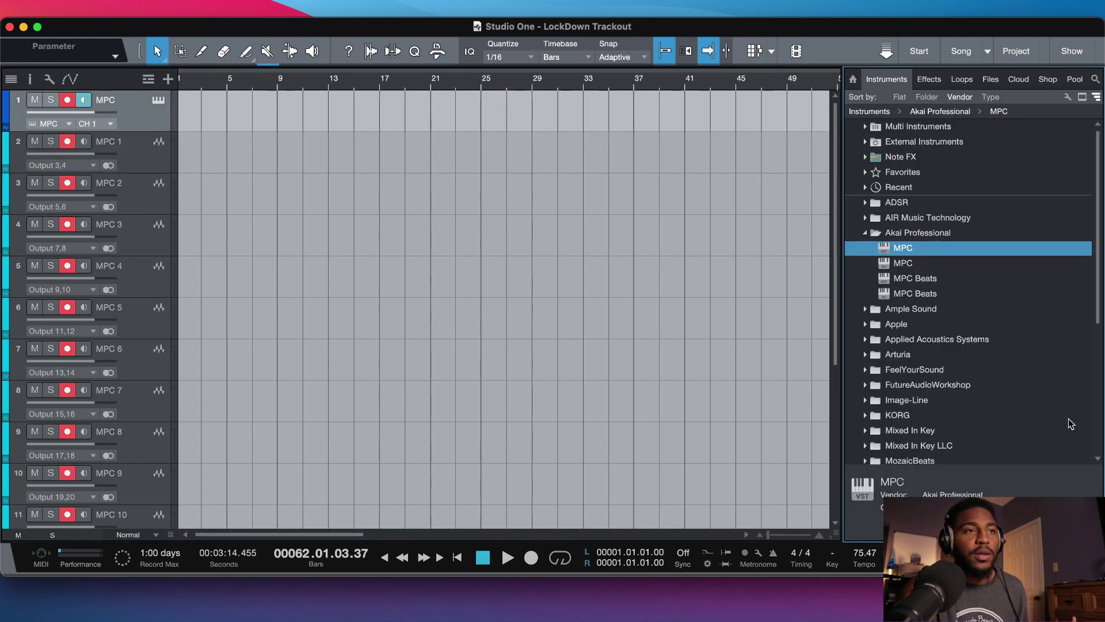
pyautogui.click(155, 102)
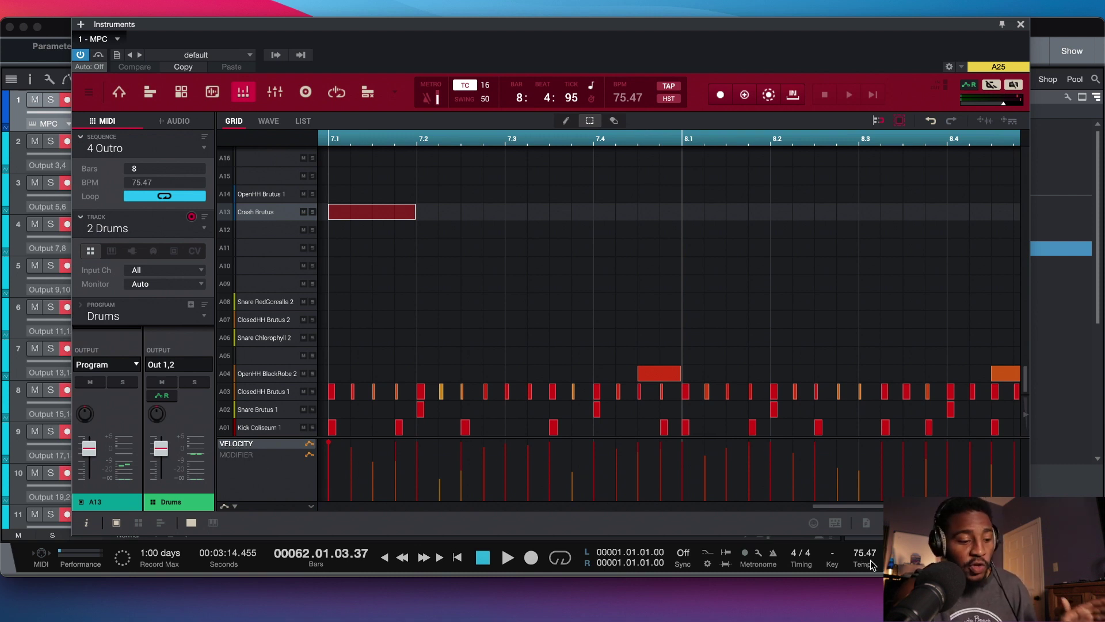
# - Switch the MPC to main mode and play the beat once from the song start
pyautogui.press('Escape')
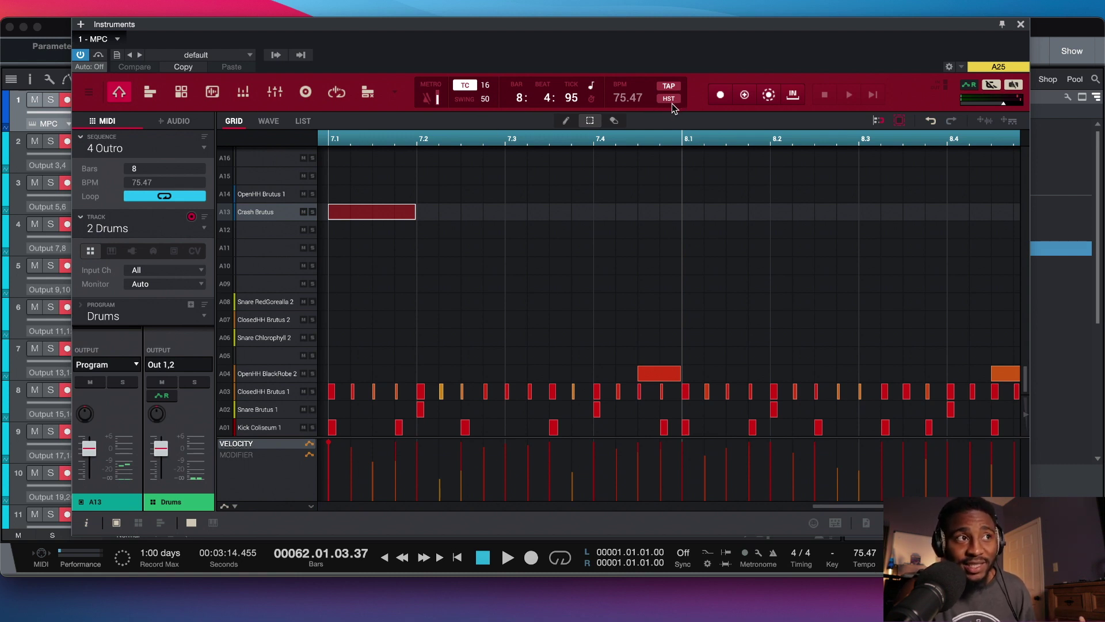
pyautogui.scroll(3, 860, 553)
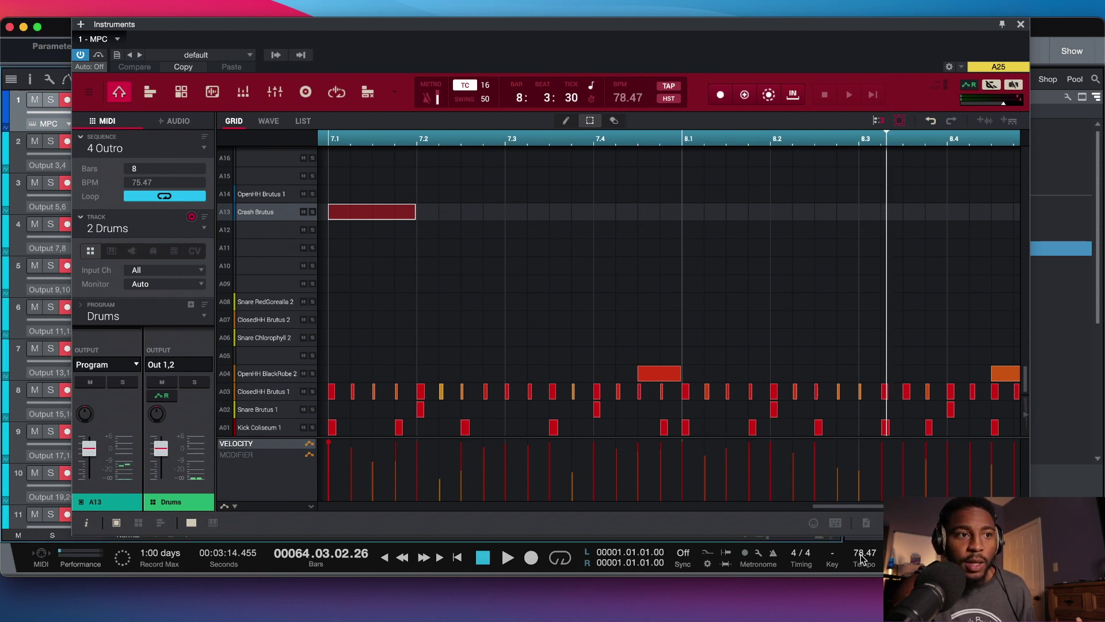
pyautogui.scroll(-2, 862, 556)
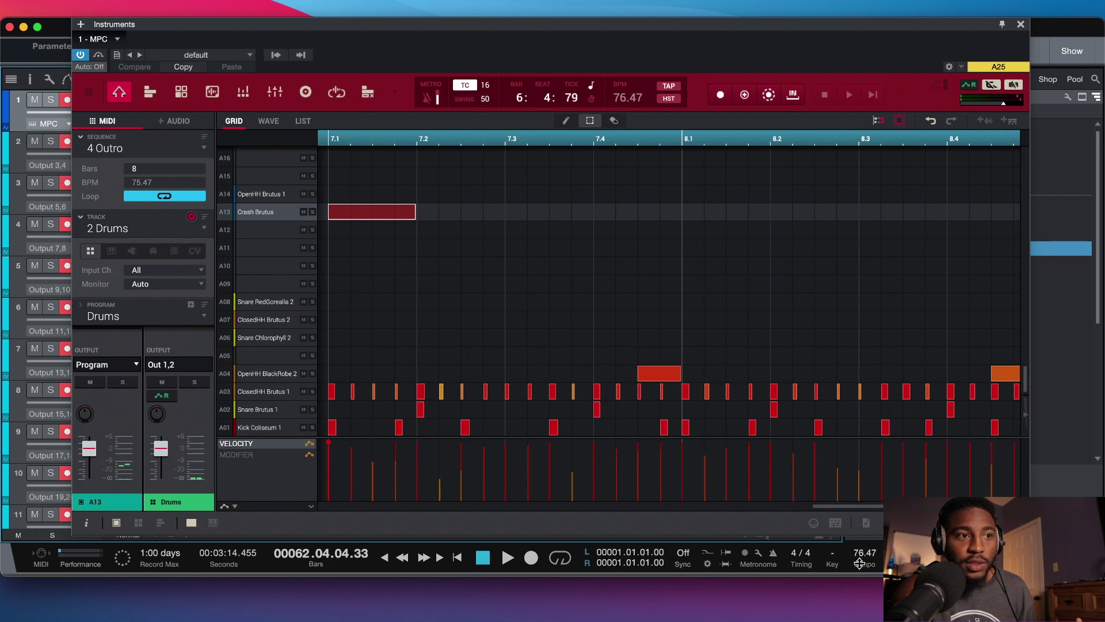
pyautogui.scroll(-1, 862, 560)
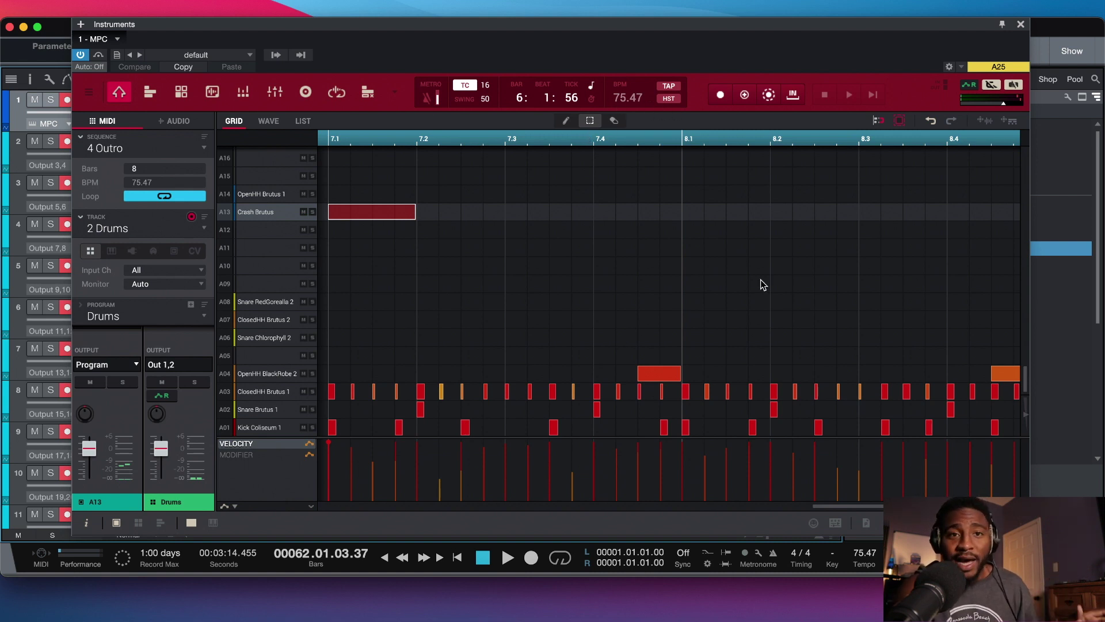
pyautogui.click(461, 558)
pyautogui.click(507, 558)
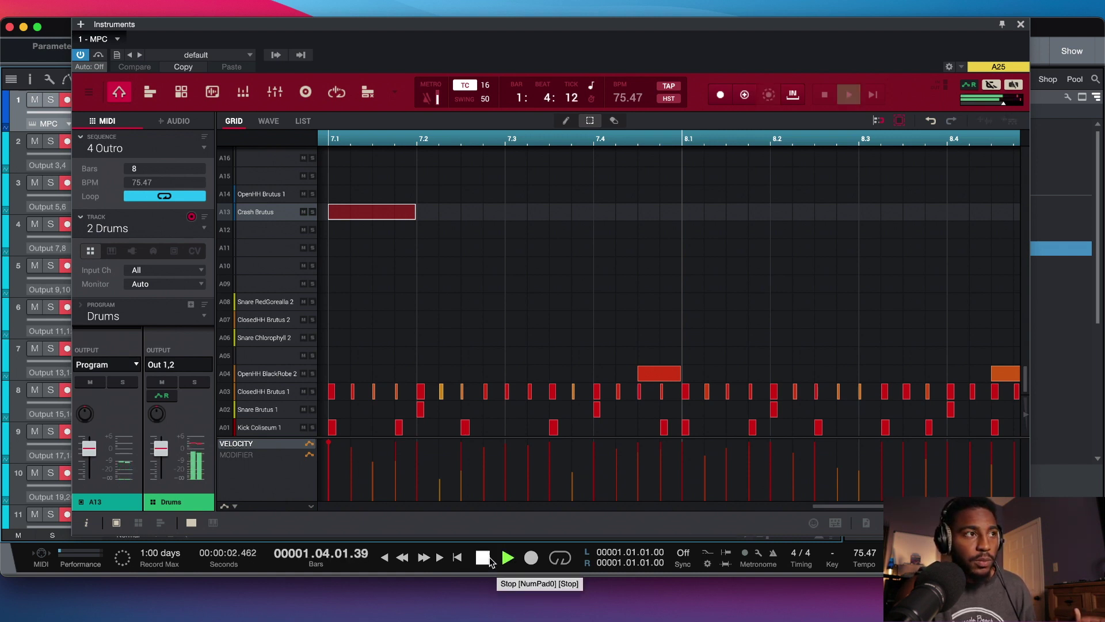
pyautogui.click(488, 558)
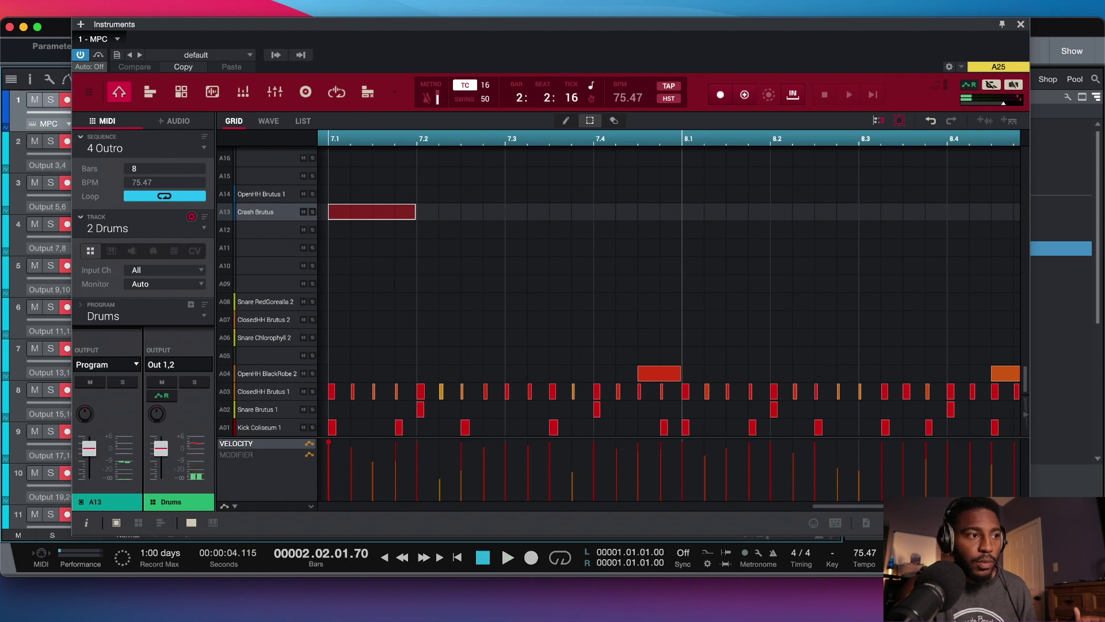
# - Raise the tempo to 82.47 BPM, audition the beat, and show the MPC track view
pyautogui.moveTo(863, 553); pyautogui.dragTo(861, 544)
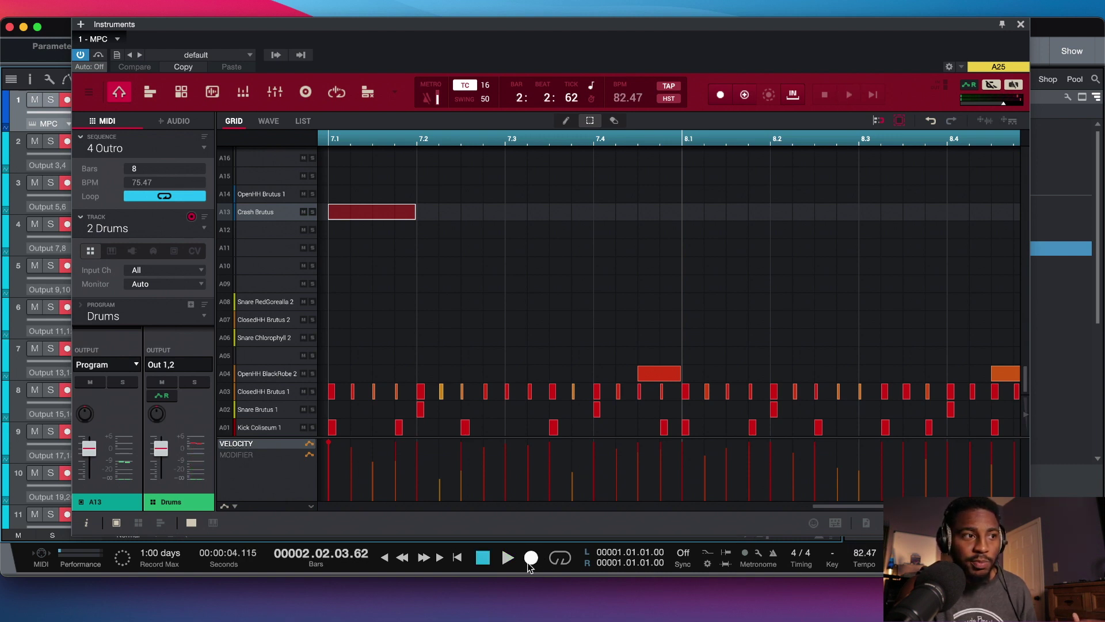
pyautogui.click(508, 557)
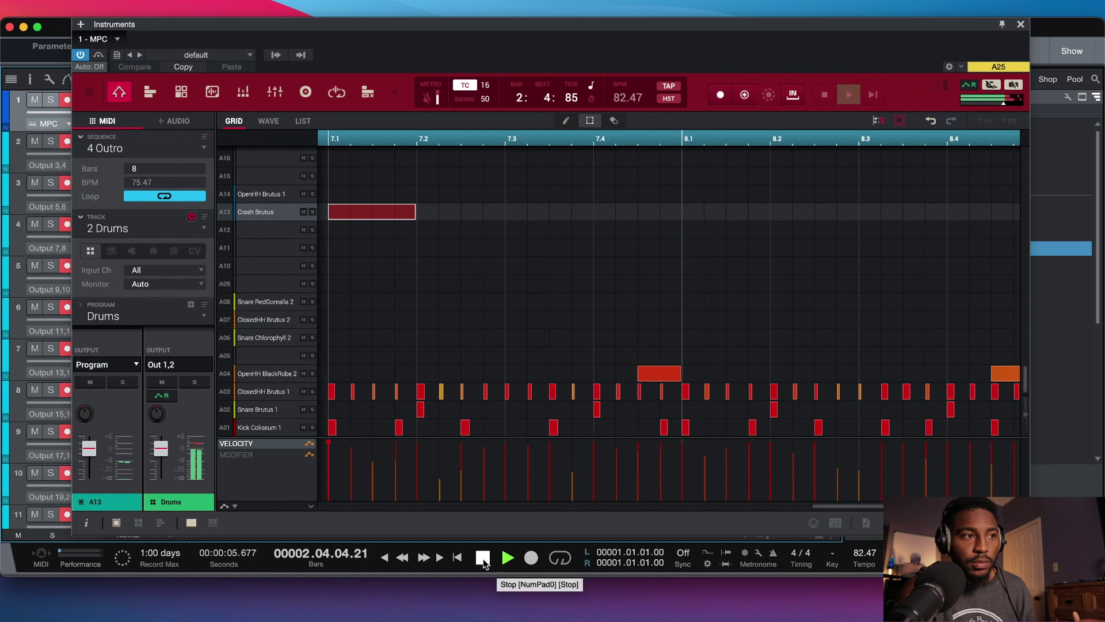
pyautogui.click(484, 559)
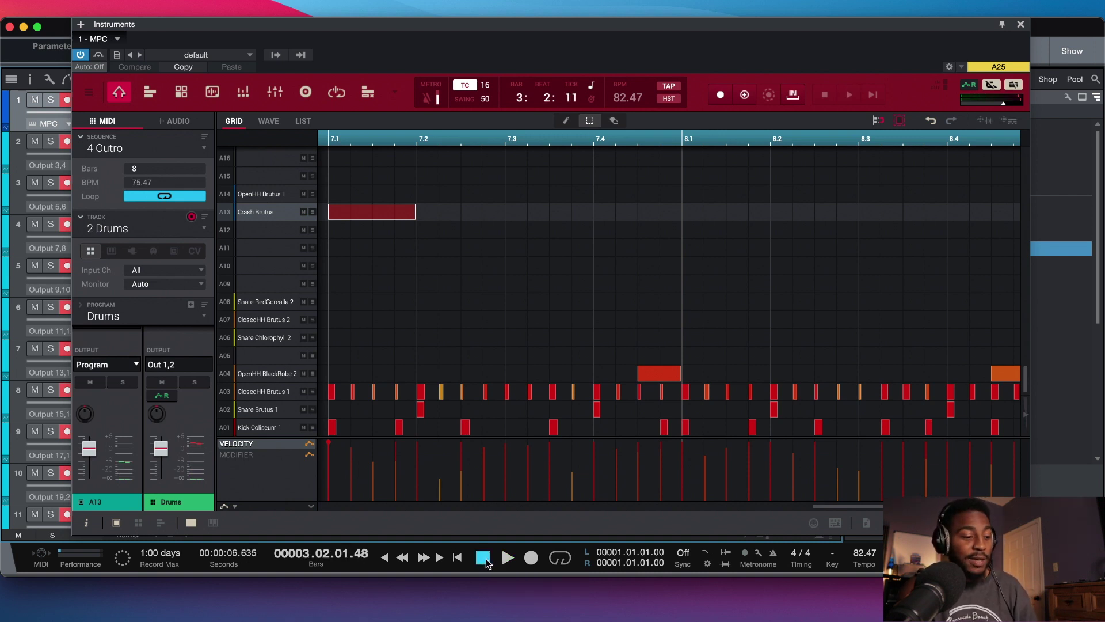
pyautogui.hotkey('ctrl', '2')
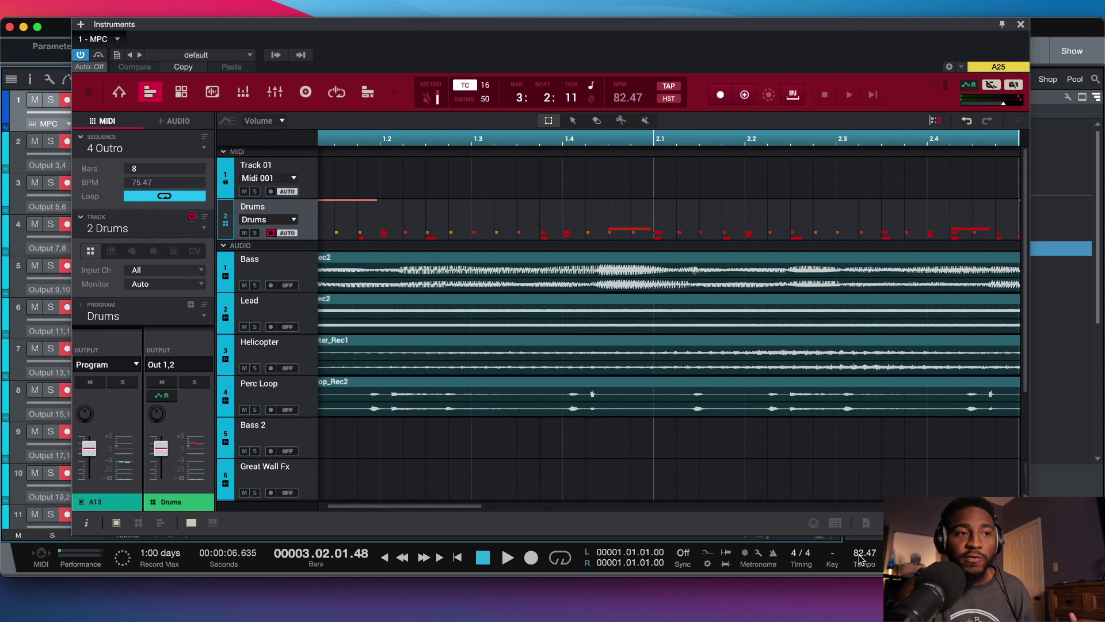
# - Lower the tempo back to 75.47 BPM and turn the metronome off
pyautogui.moveTo(857, 556); pyautogui.dragTo(857, 559)
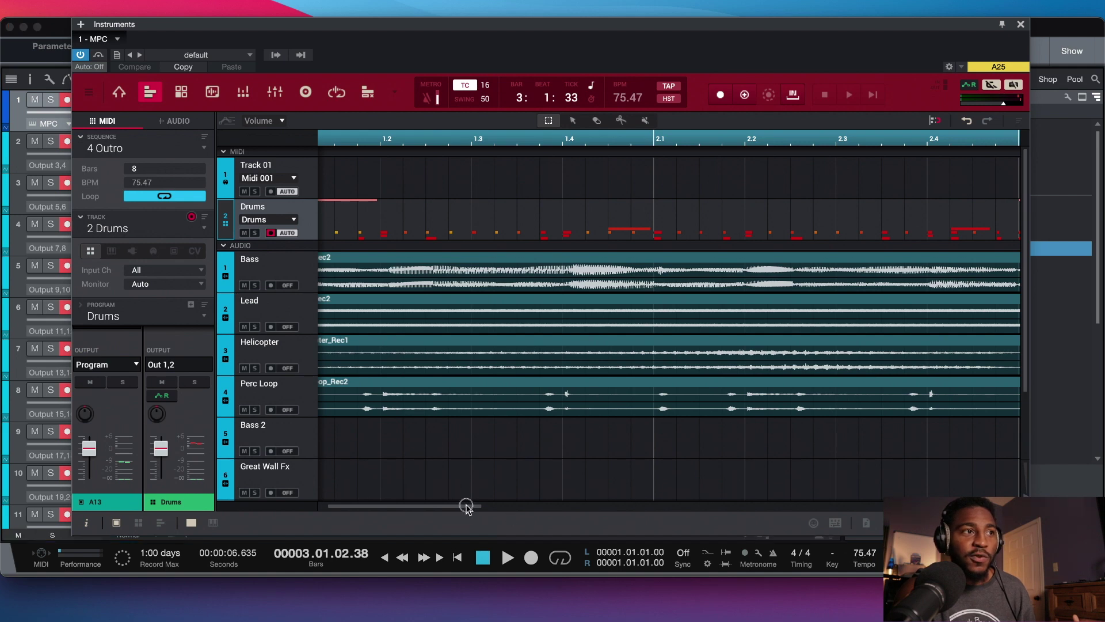
pyautogui.moveTo(463, 507); pyautogui.dragTo(412, 503)
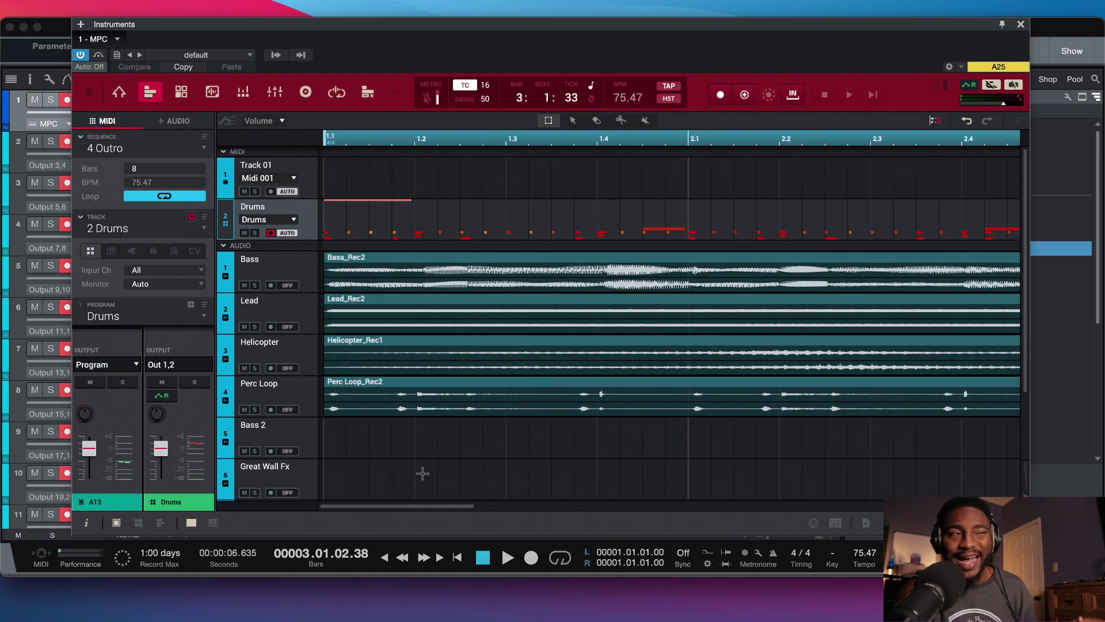
pyautogui.click(426, 101)
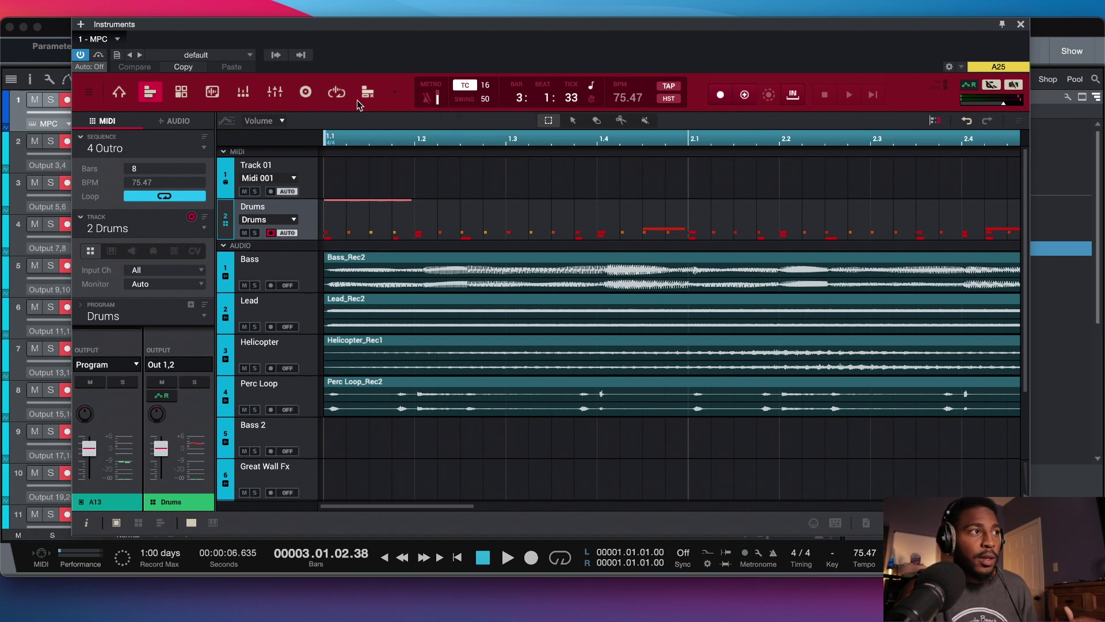
# - Switch the MPC to Song mode, zoom out to see Intro through Outro, then close the plugin
pyautogui.click(393, 93)
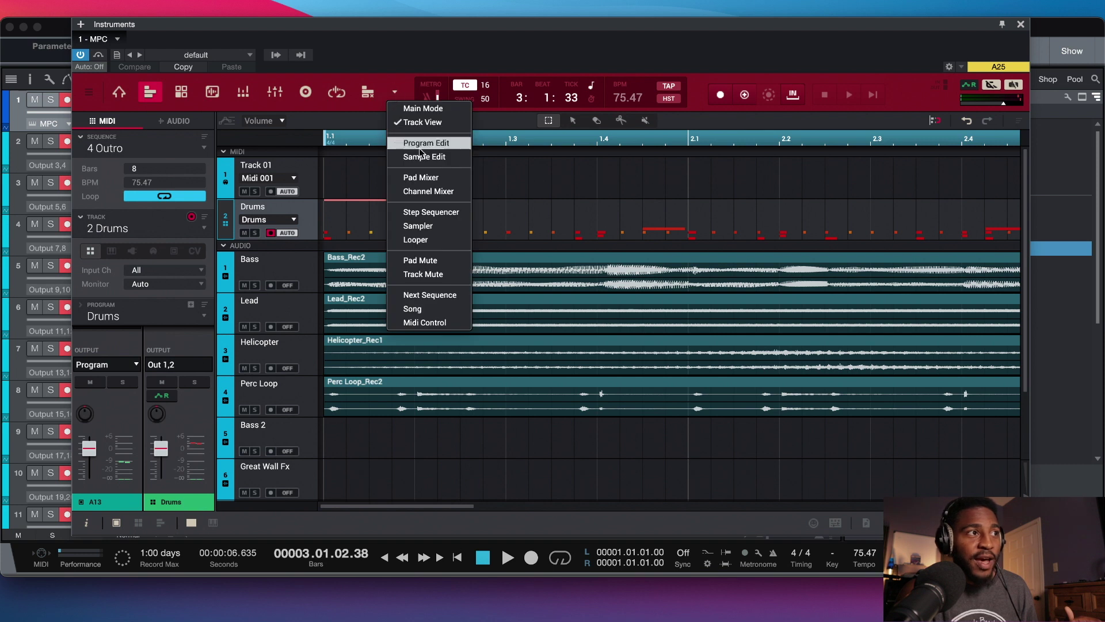
pyautogui.click(419, 305)
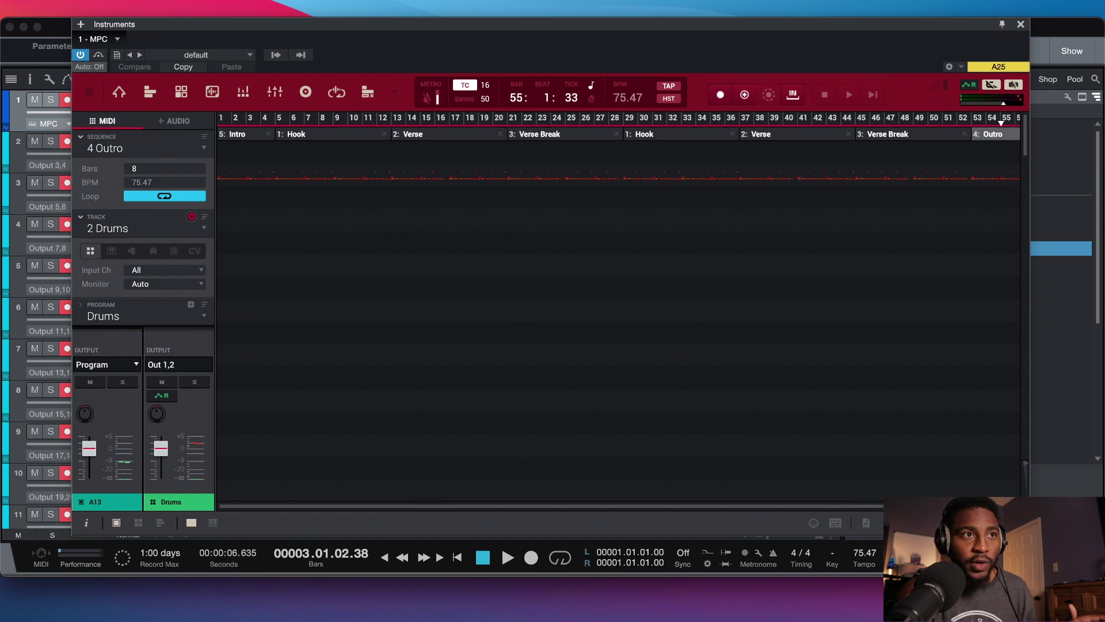
pyautogui.moveTo(1025, 481); pyautogui.dragTo(1024, 469)
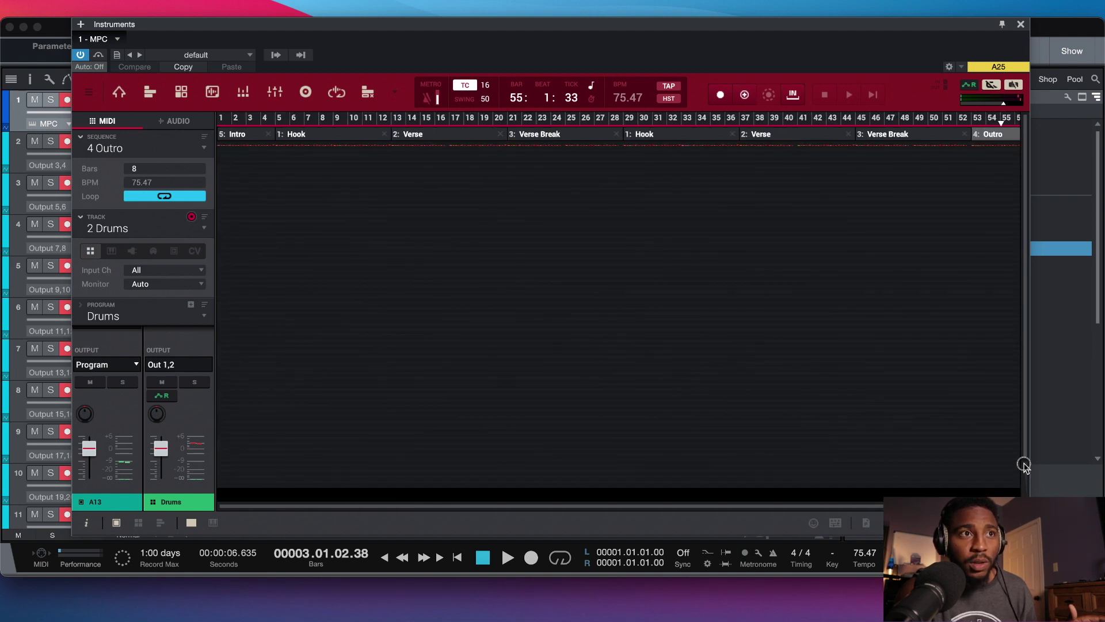
pyautogui.scroll(-2, 619, 288)
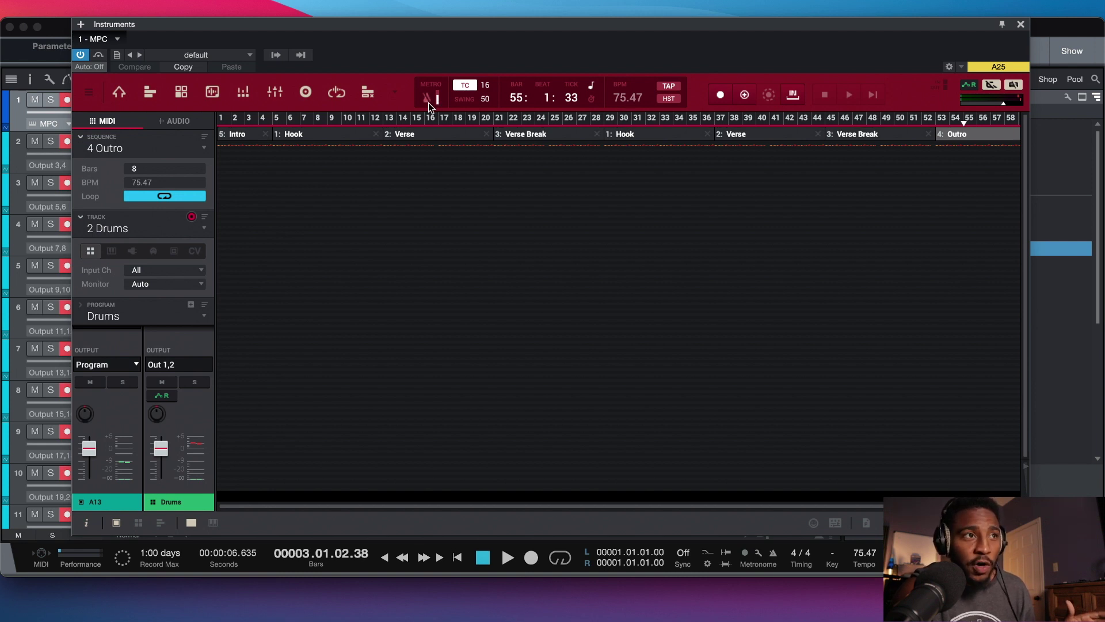
pyautogui.click(1022, 23)
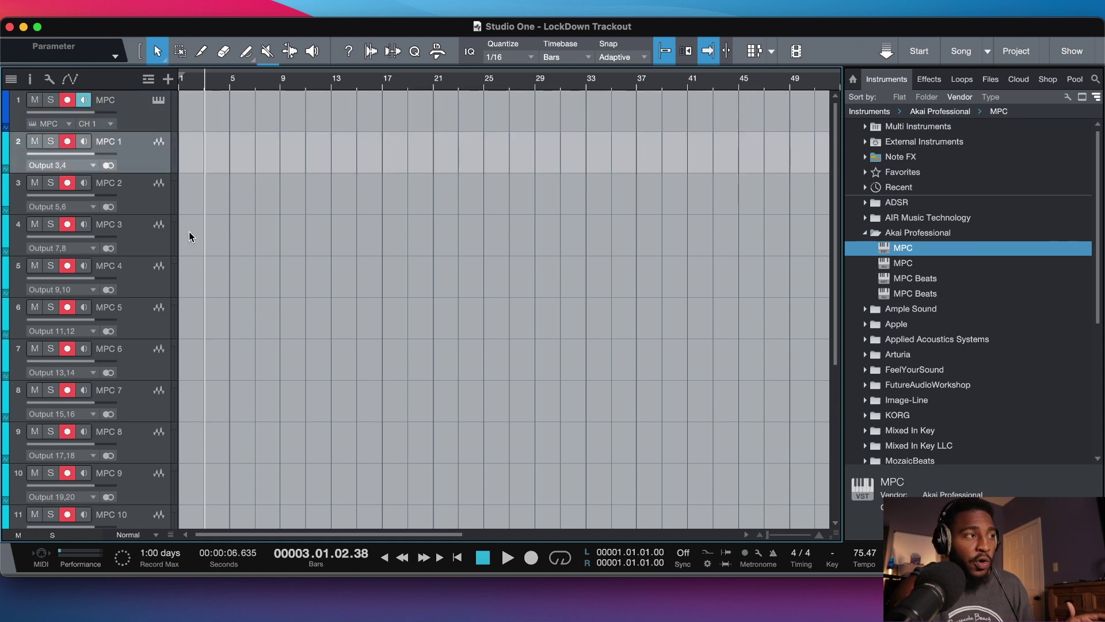
# - Delete the old MPC audio tracks from the arrangement
pyautogui.scroll(-5, 189, 230)
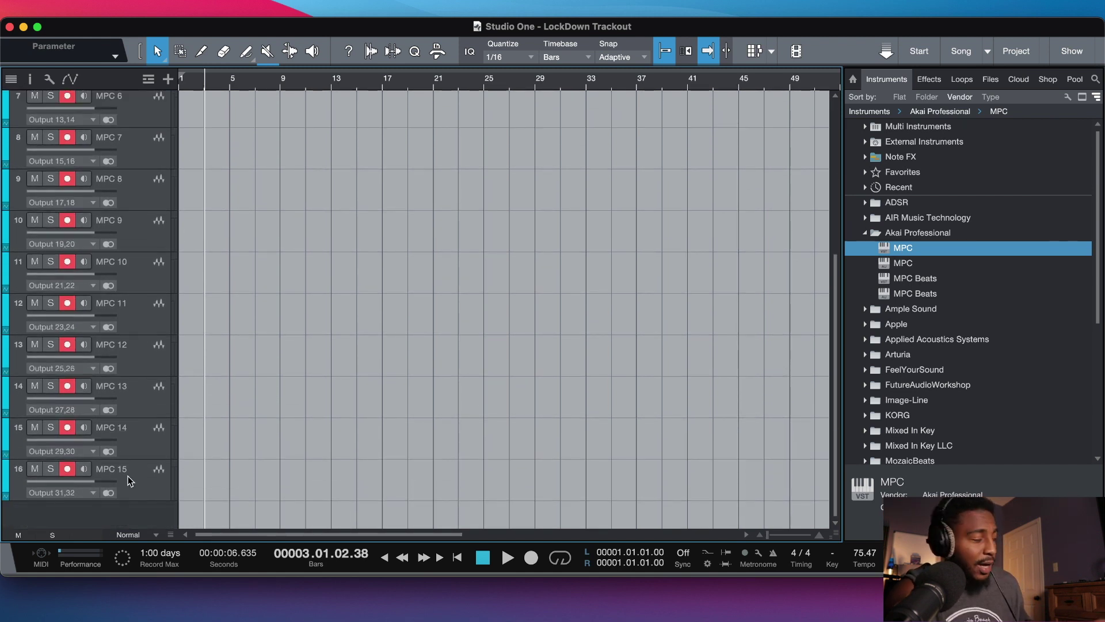
pyautogui.scroll(5, 146, 143)
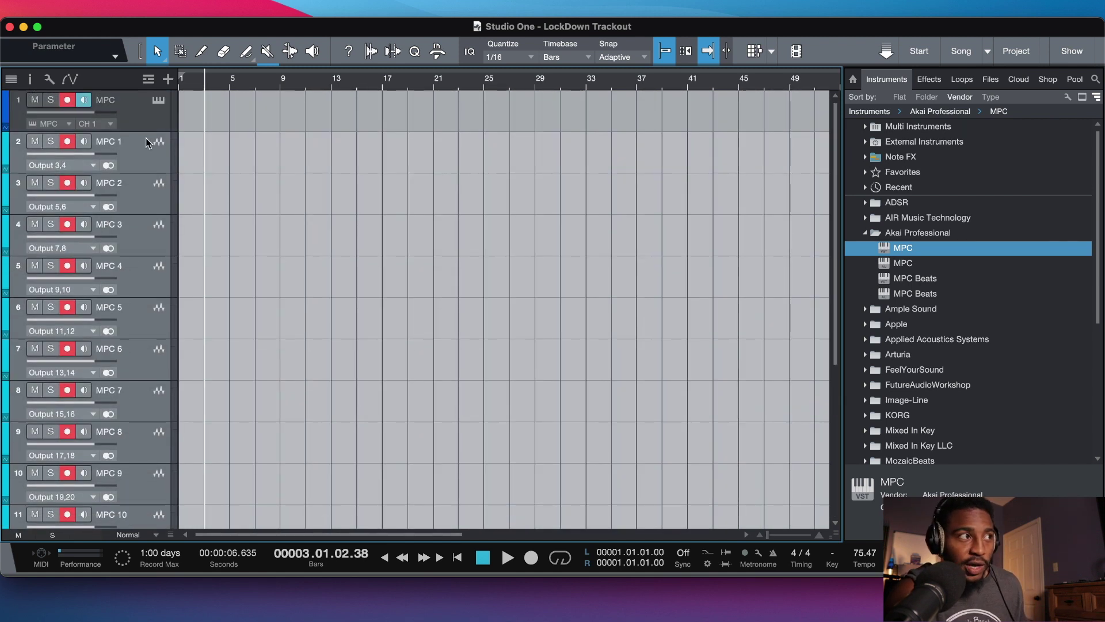
pyautogui.press('super+z')
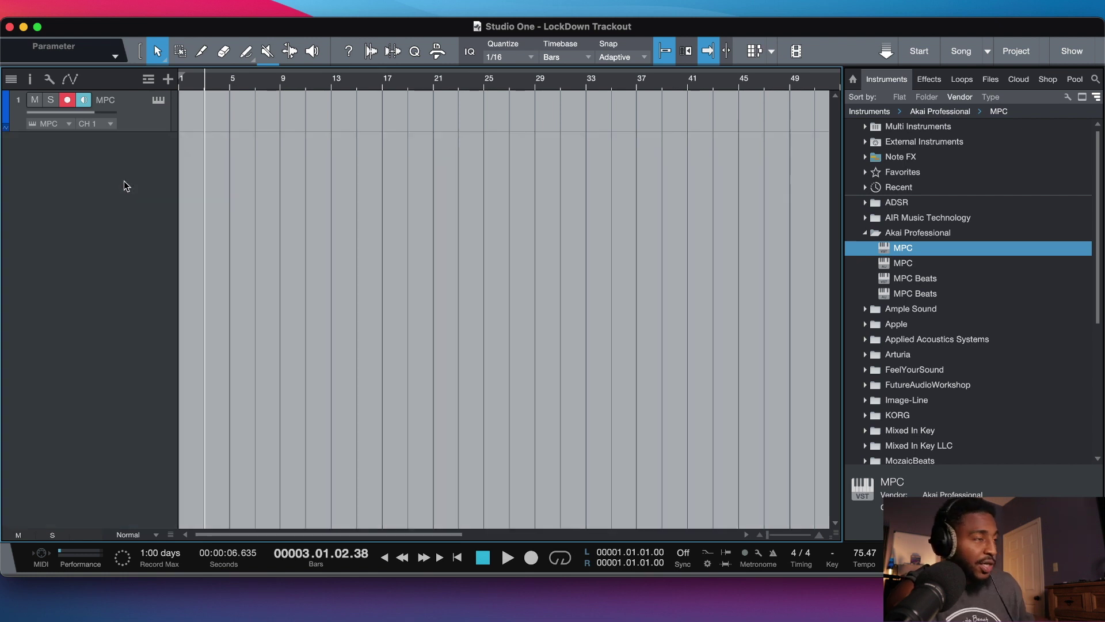
# - Add 16 stereo audio tracks named MPC and open the mixer console
pyautogui.press('t')
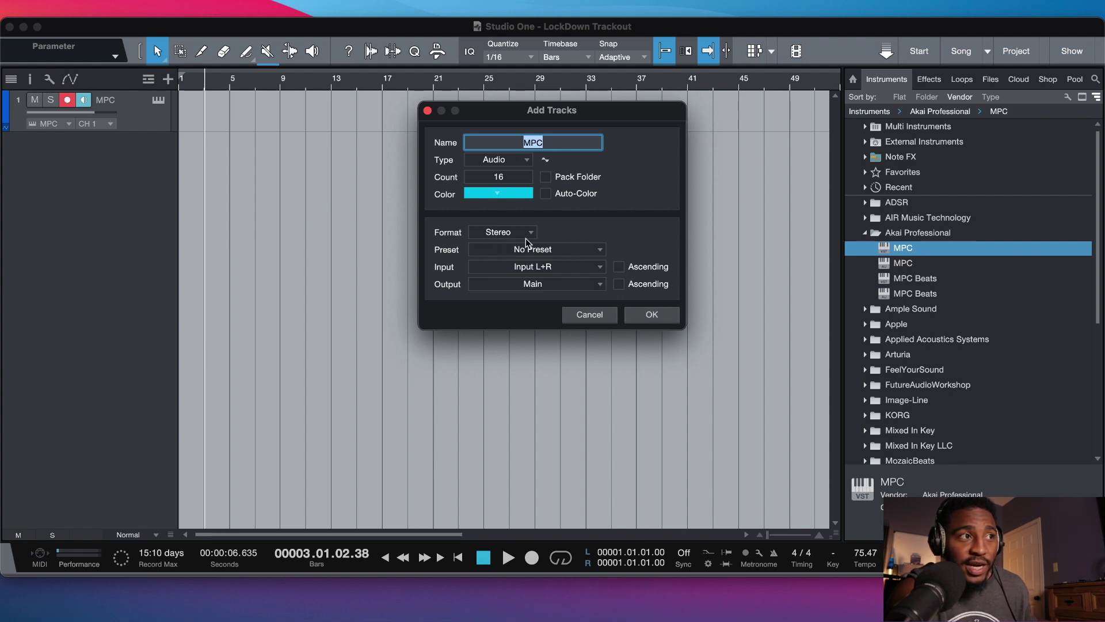
pyautogui.click(667, 316)
pyautogui.scroll(10, 138, 196)
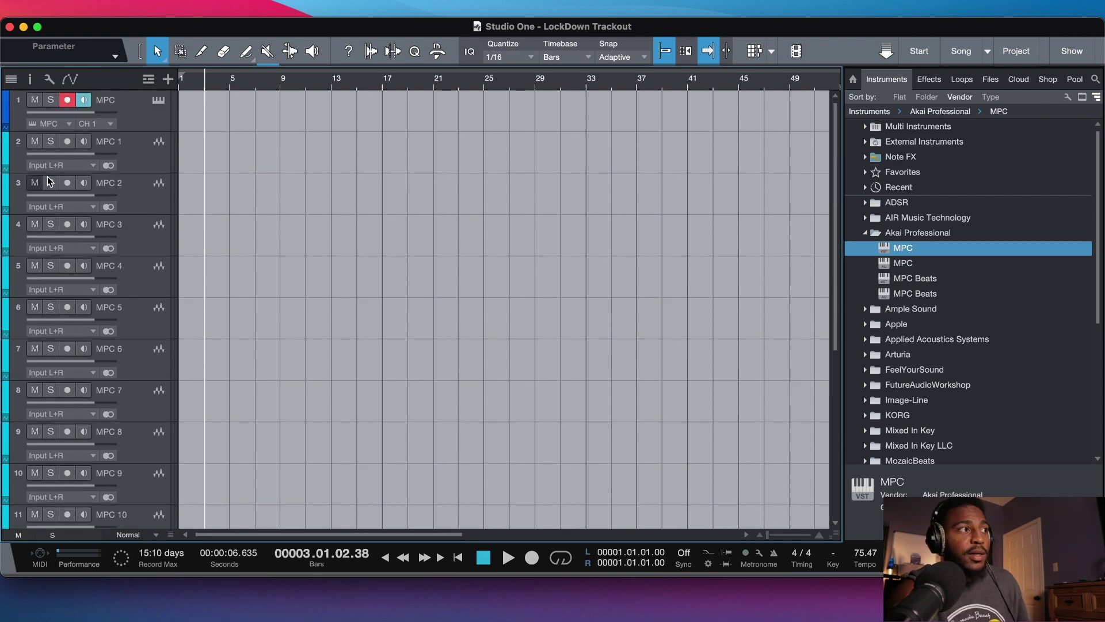
pyautogui.click(122, 150)
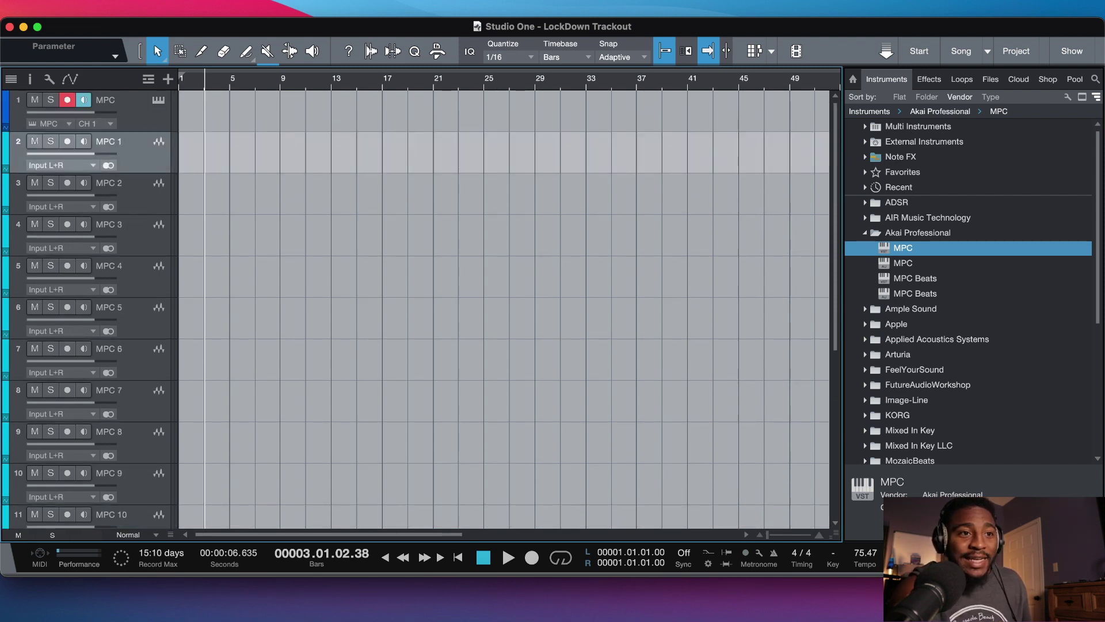
pyautogui.press('F3')
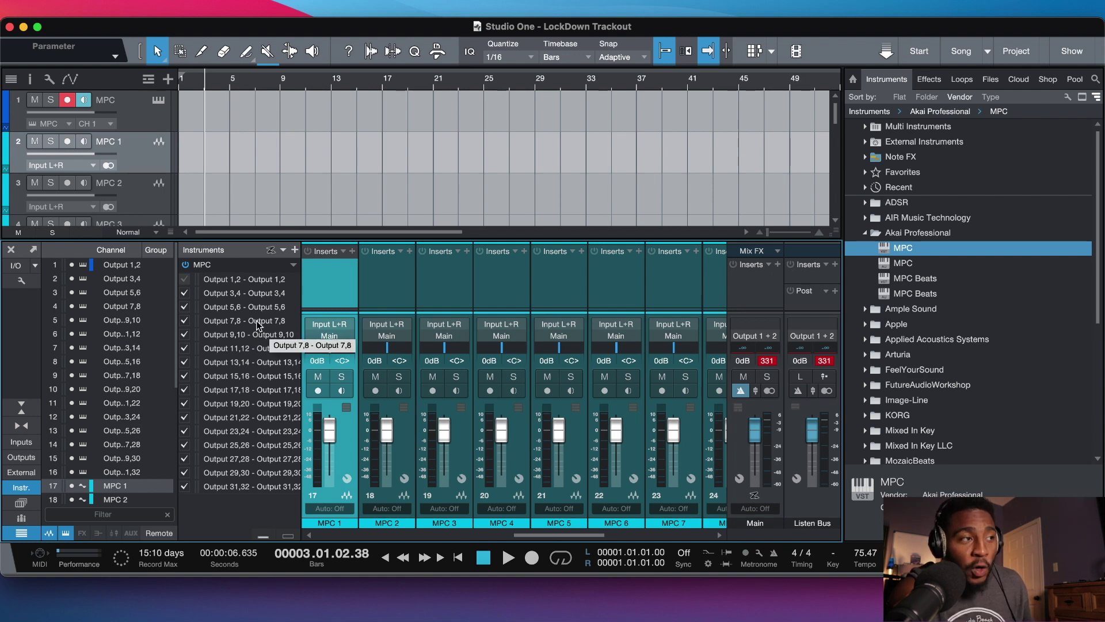
# - Expand the MPC instrument's outputs in the mixer, keeping Output 3,4 enabled, then close the mixer
pyautogui.click(207, 265)
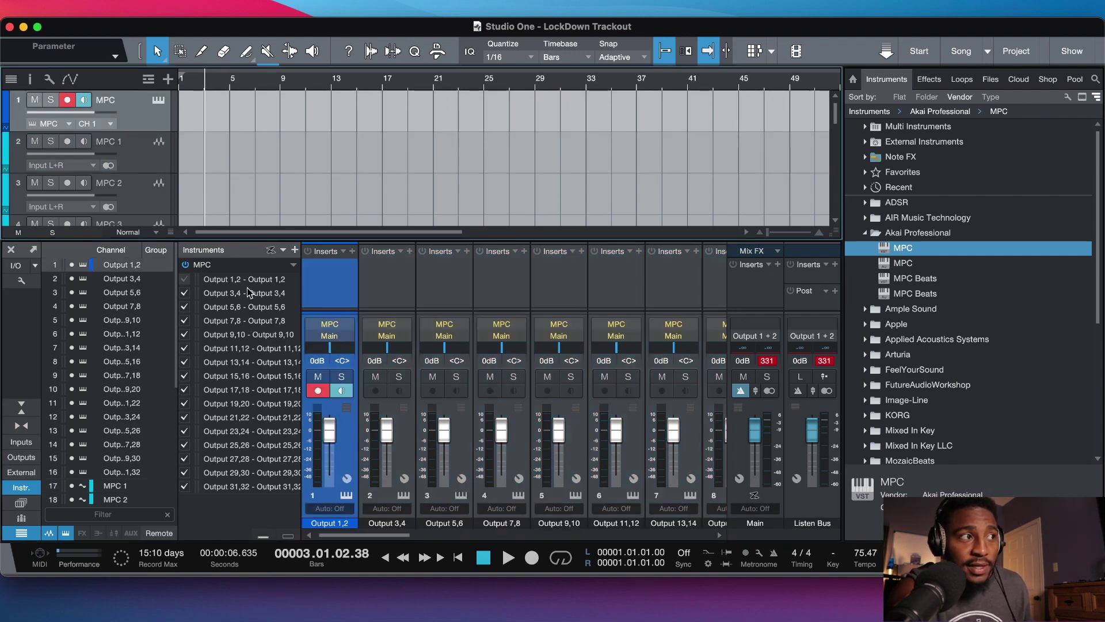
pyautogui.click(294, 266)
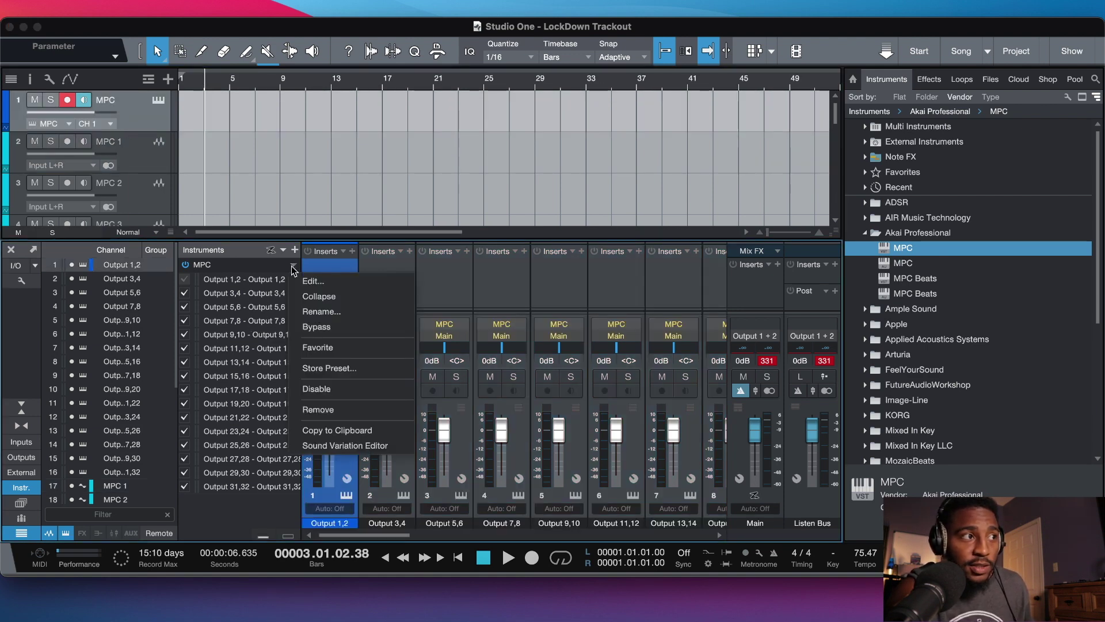
pyautogui.click(317, 296)
pyautogui.click(295, 267)
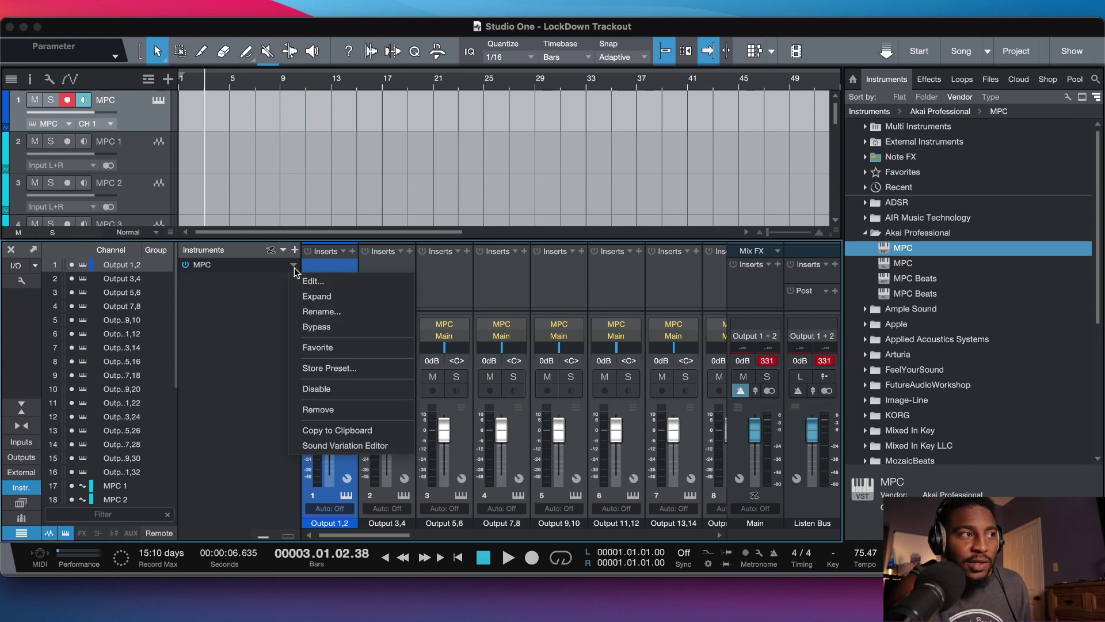
pyautogui.click(320, 296)
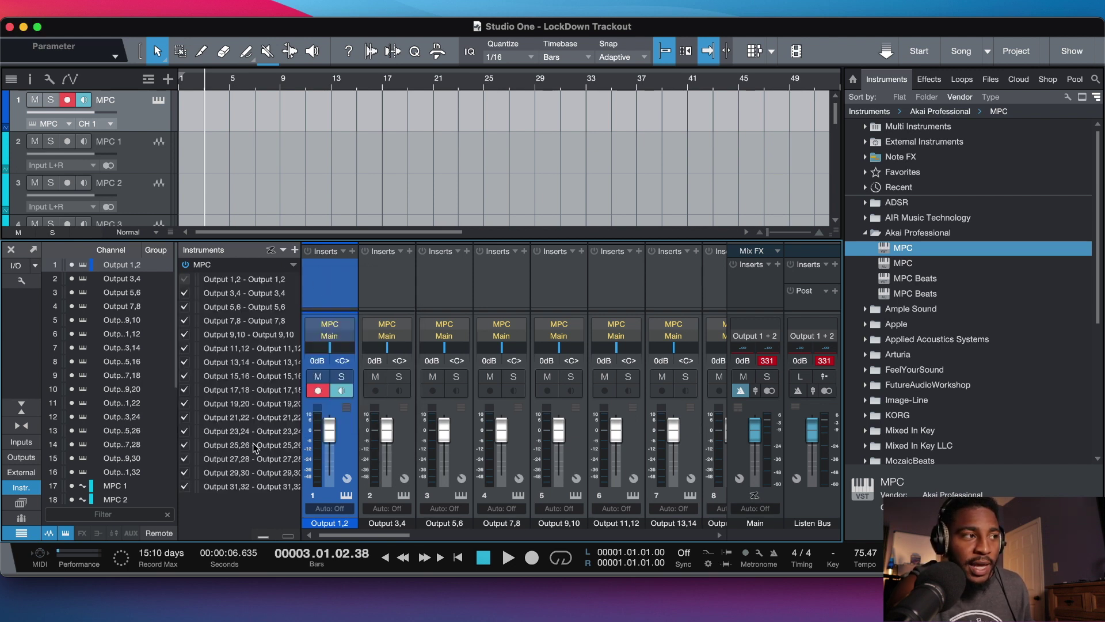
pyautogui.click(184, 293)
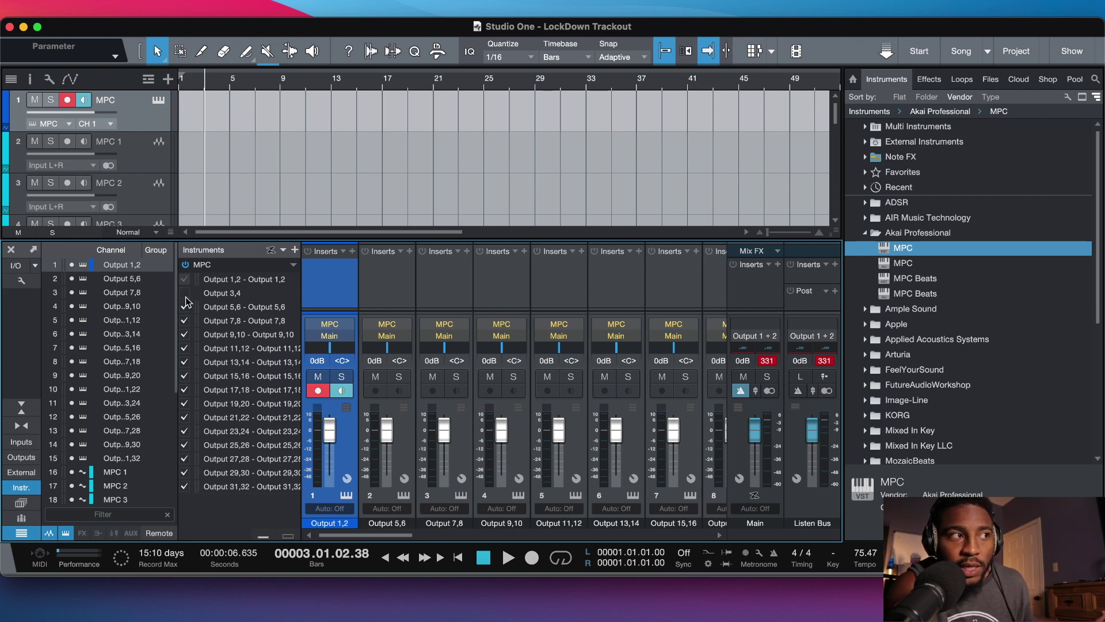
pyautogui.click(184, 293)
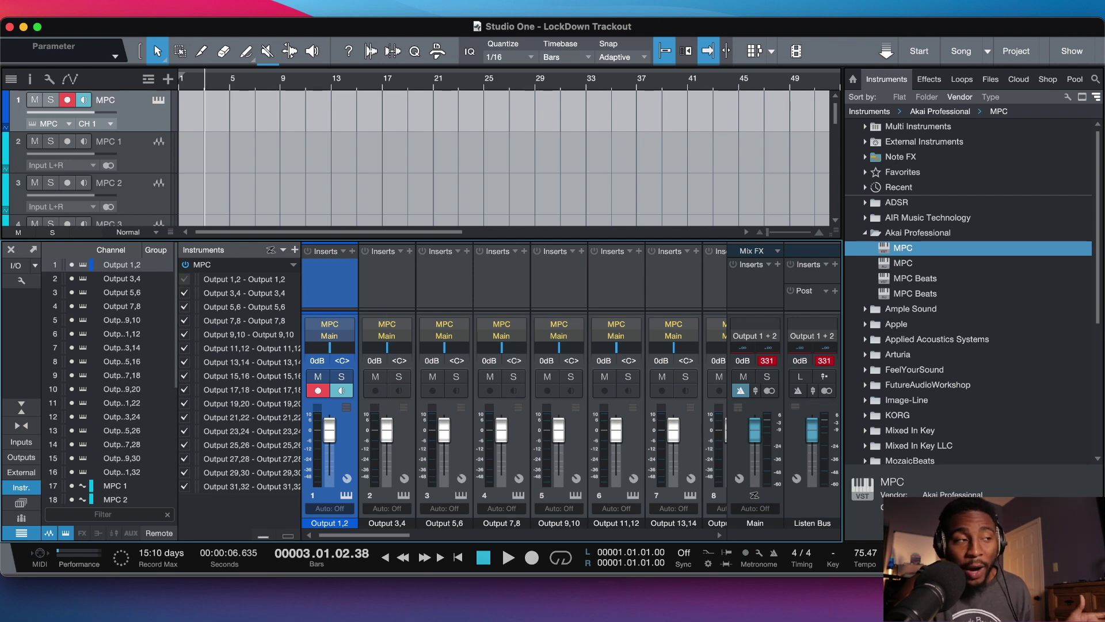
pyautogui.press('F3')
pyautogui.click(155, 147)
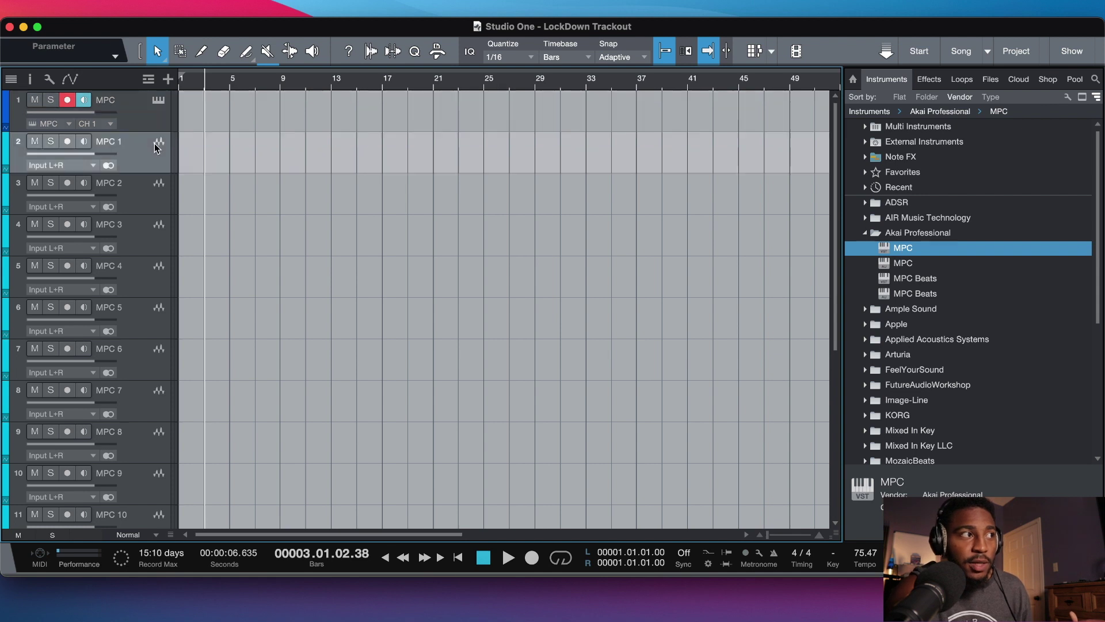
# - Set MPC 1's input to the MPC's Output 3,4 and MPC 2's input to Output 5,6
pyautogui.click(93, 167)
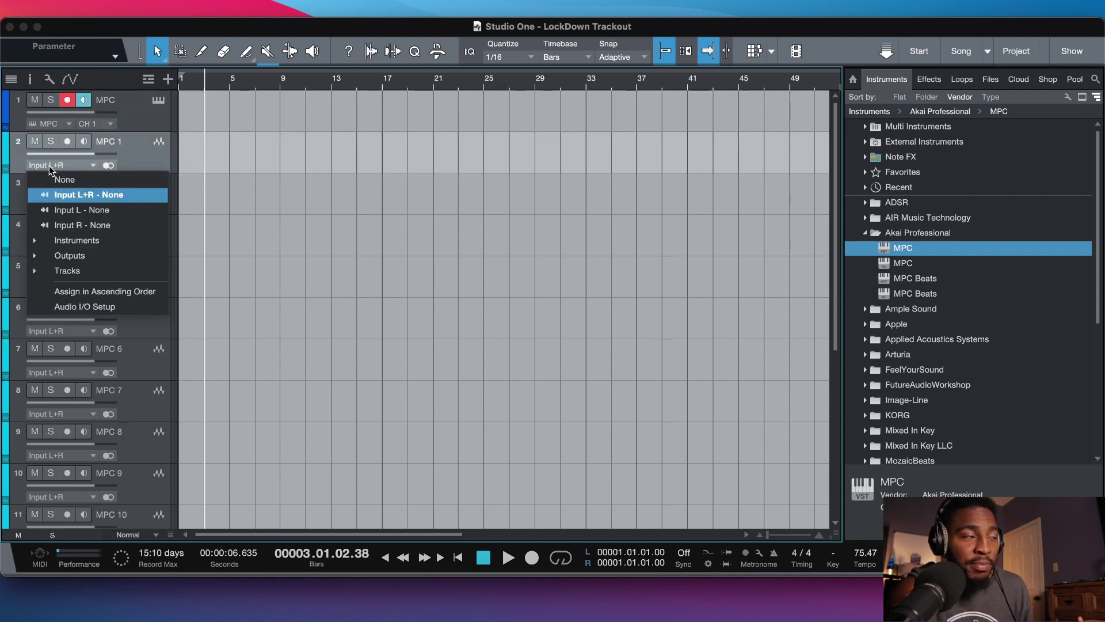
pyautogui.click(82, 241)
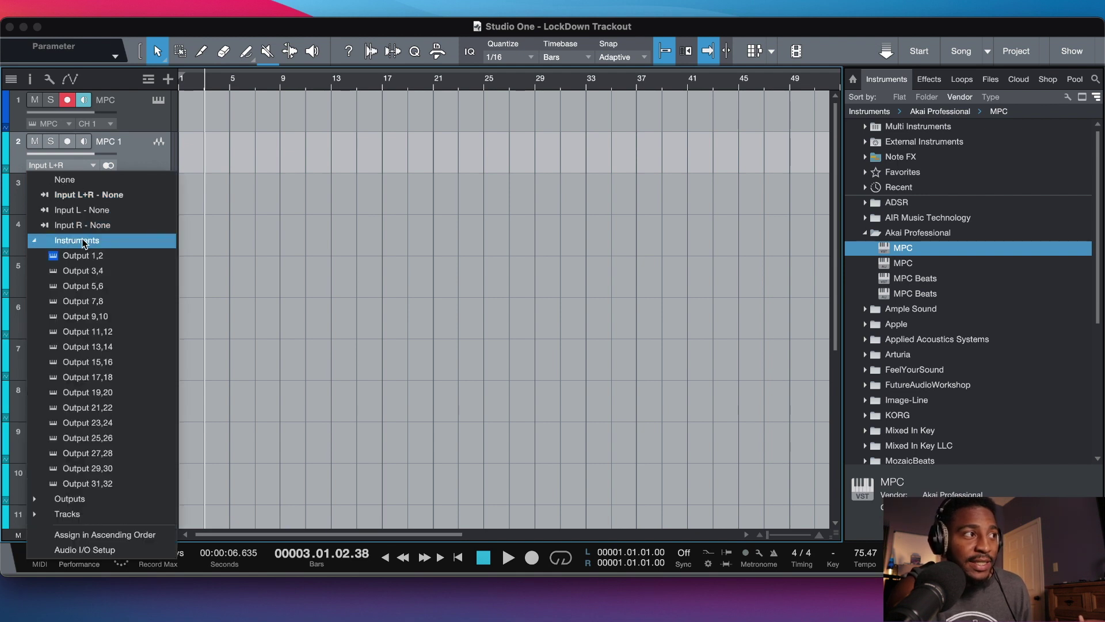
pyautogui.click(100, 270)
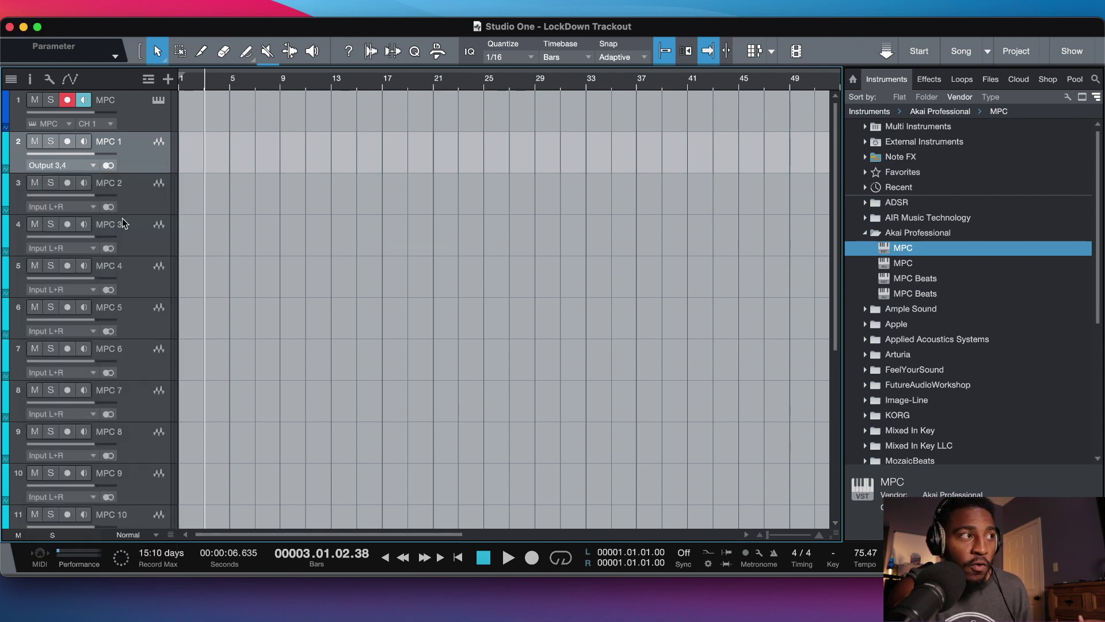
pyautogui.click(128, 199)
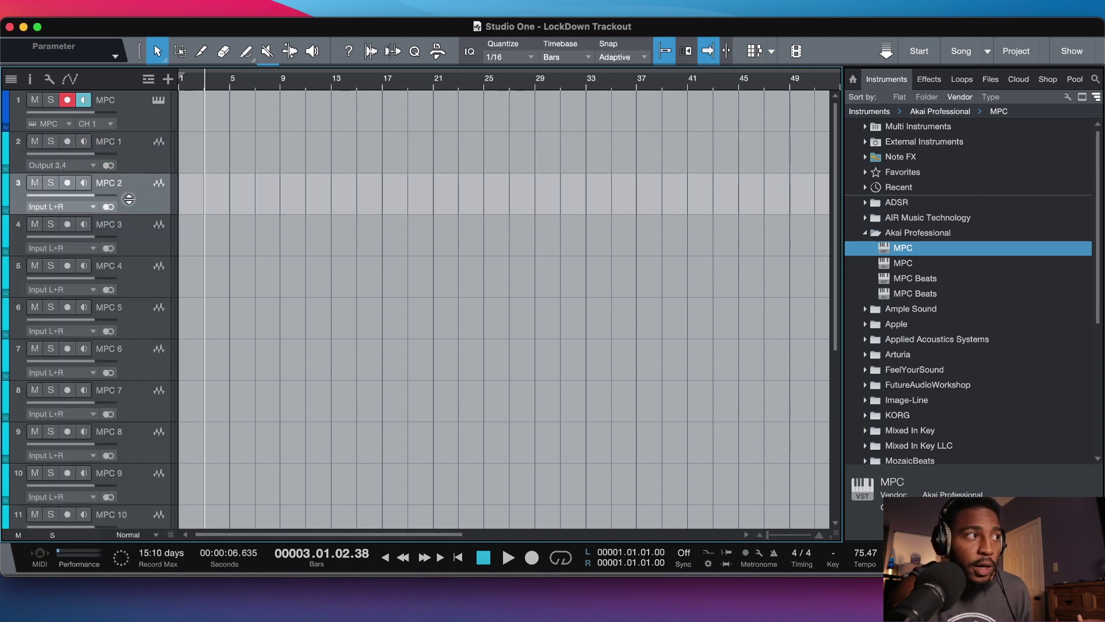
pyautogui.click(85, 208)
pyautogui.click(78, 282)
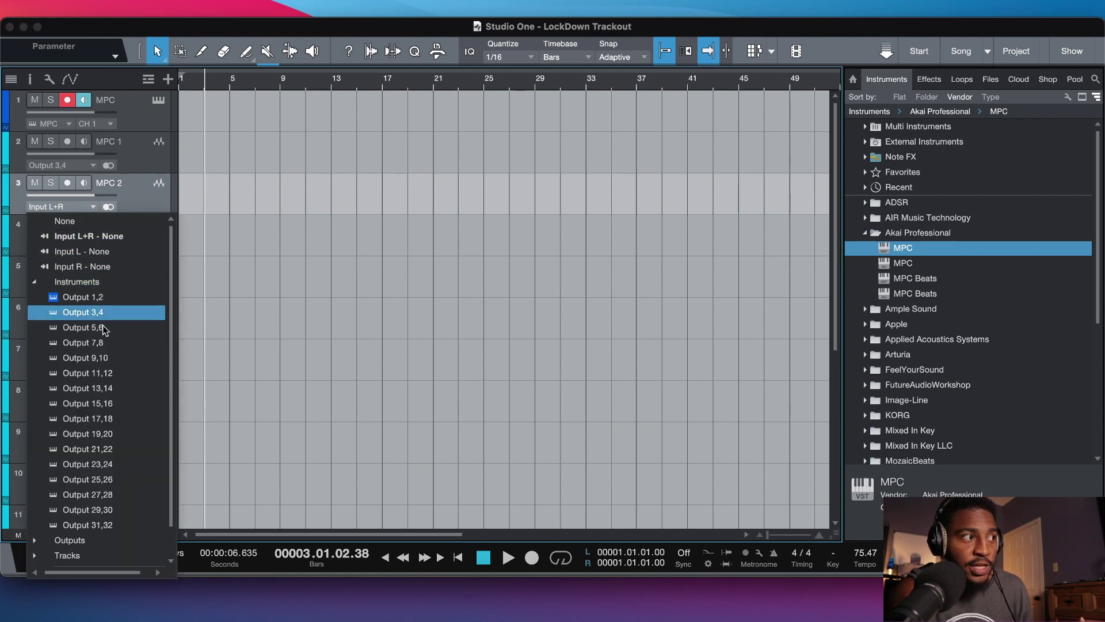
pyautogui.click(104, 329)
pyautogui.click(110, 254)
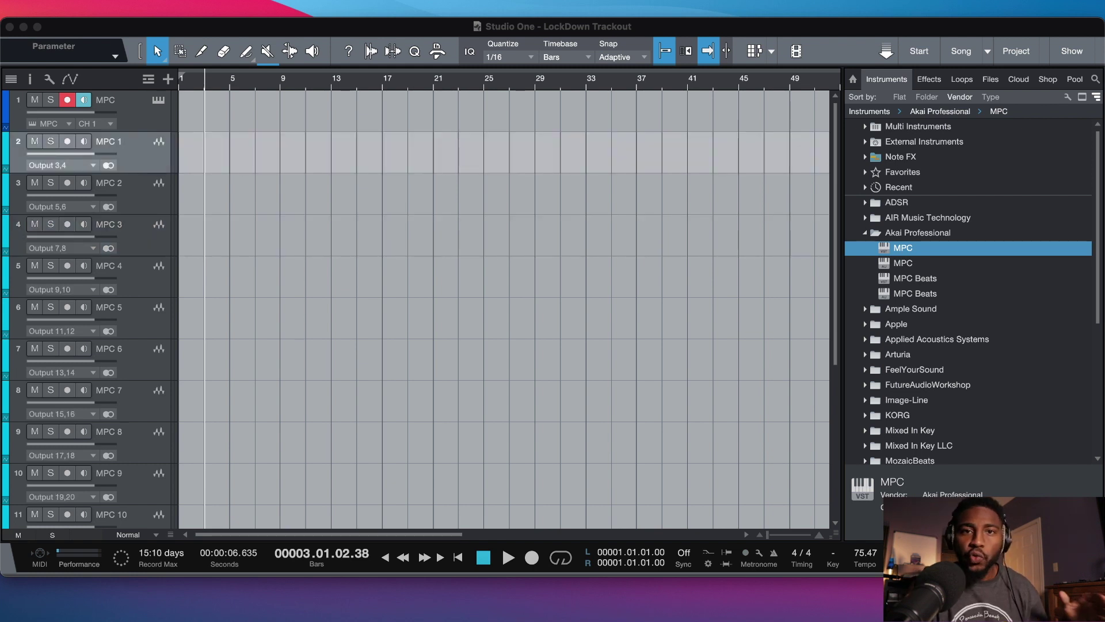
pyautogui.click(689, 497)
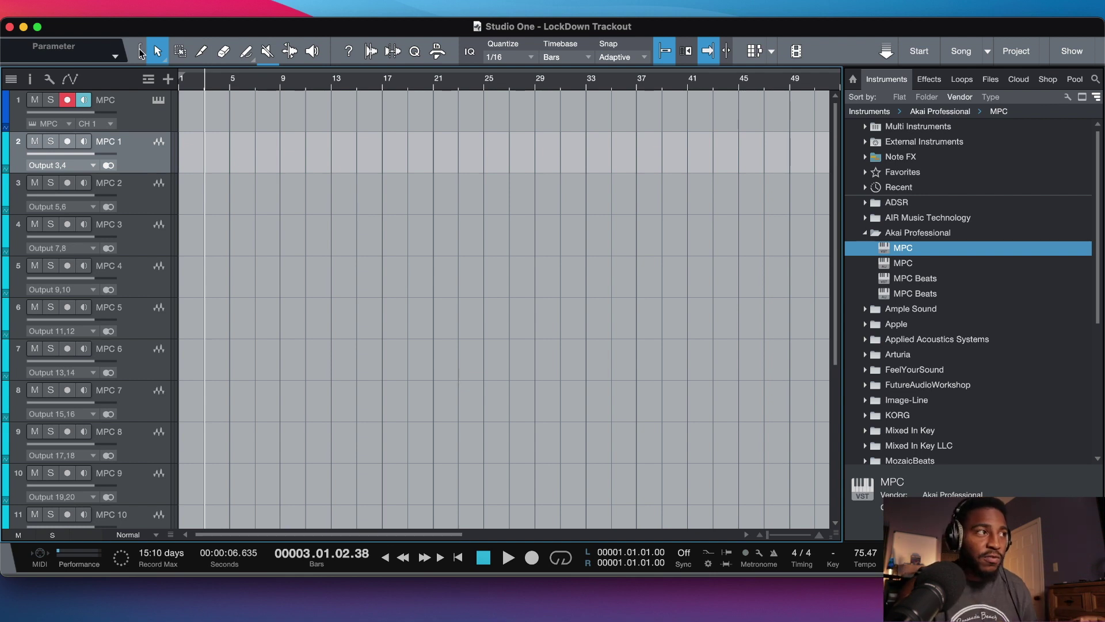
# - Reopen the MPC in its main grid editor with the inspector and pad output strips visible
pyautogui.click(158, 100)
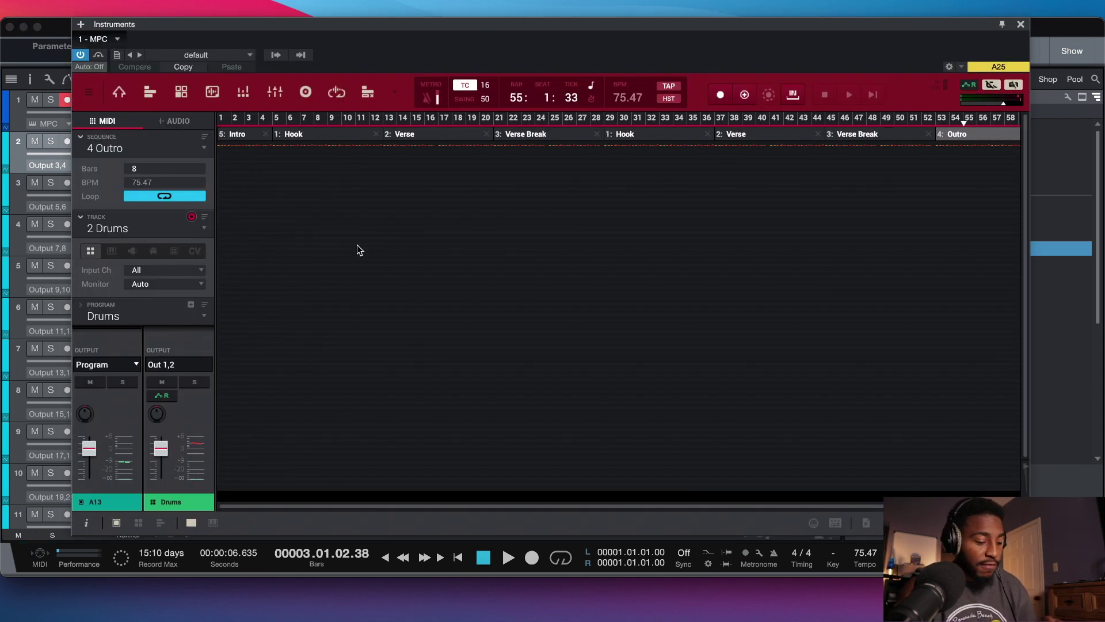
pyautogui.hotkey('ctrl', 'shift', 'm')
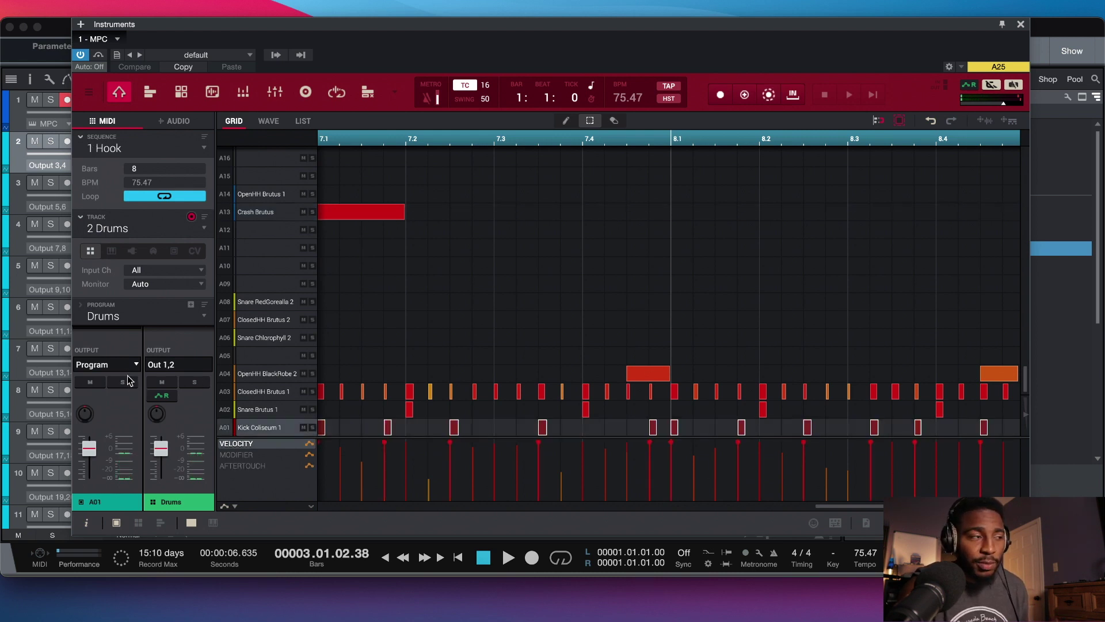
pyautogui.click(87, 525)
pyautogui.click(86, 525)
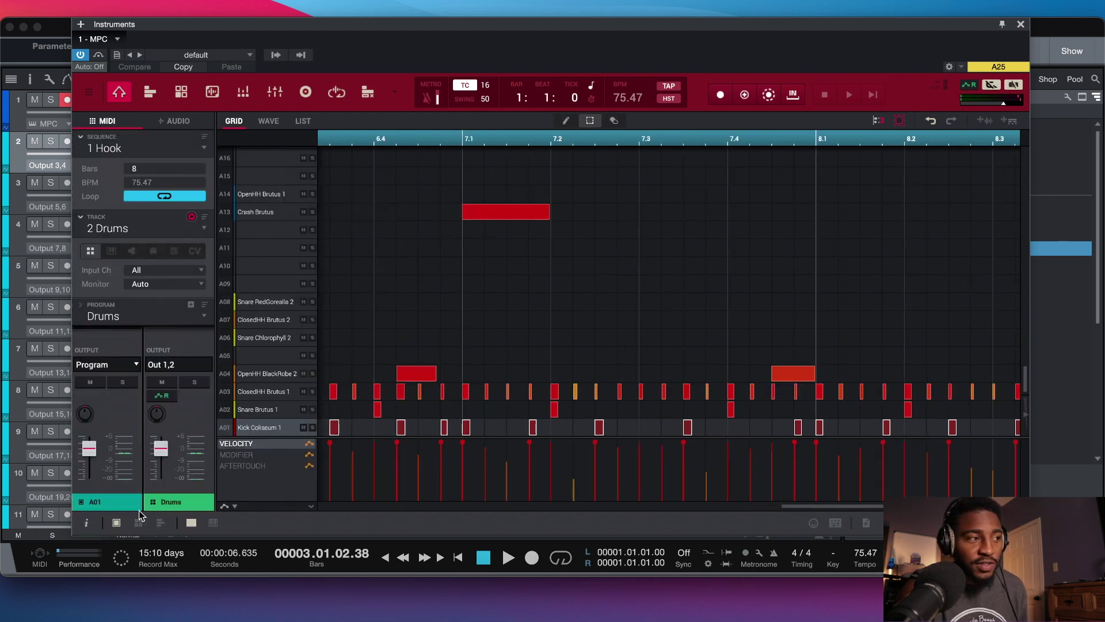
pyautogui.click(117, 523)
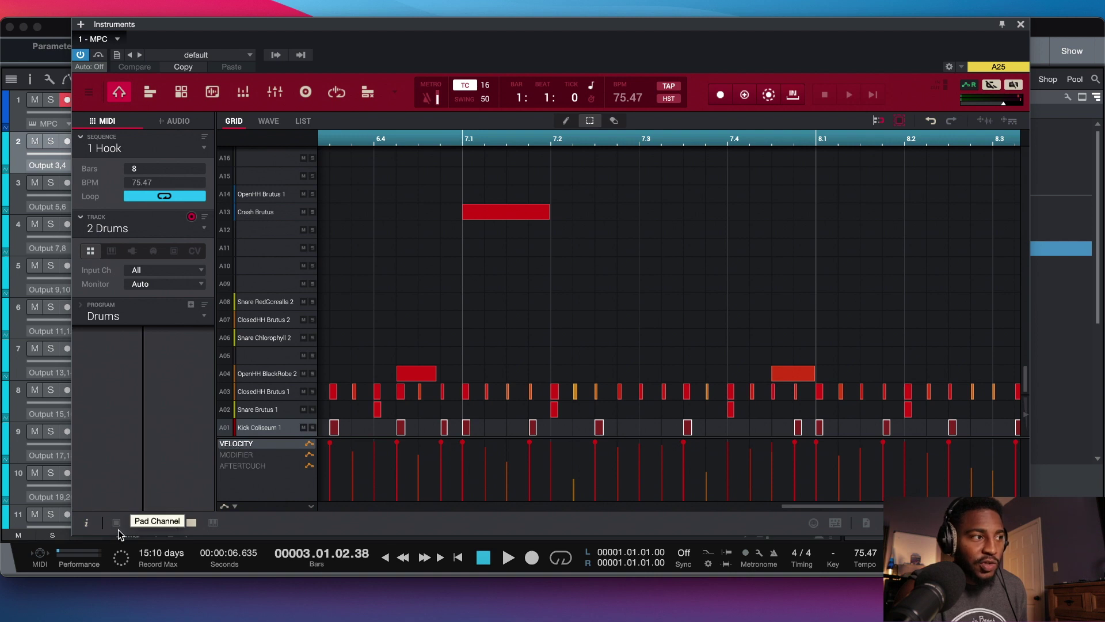
pyautogui.click(116, 524)
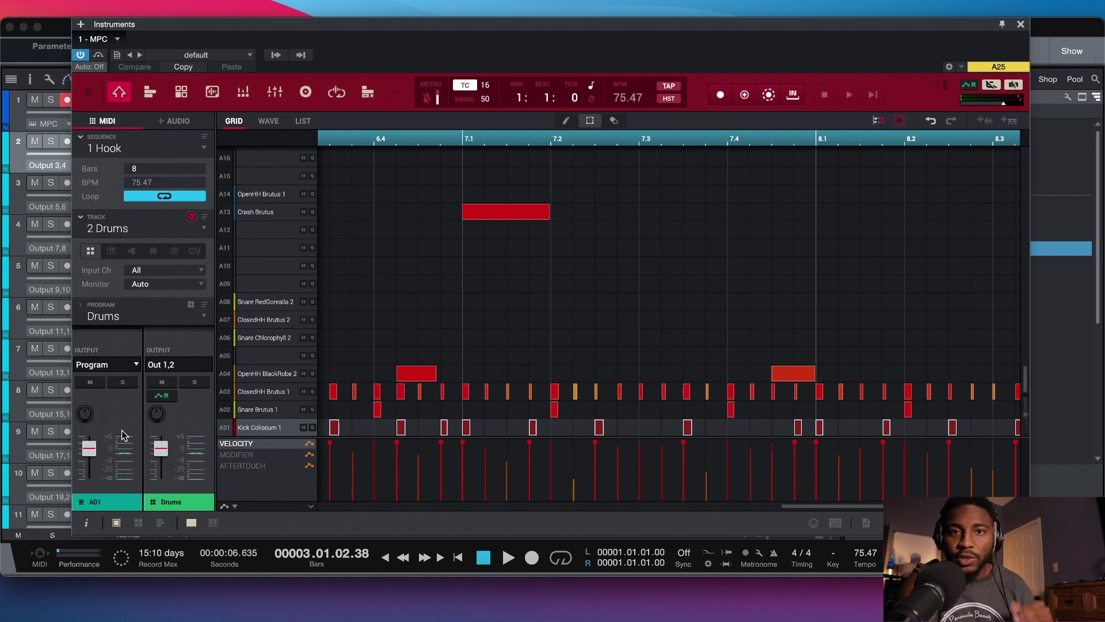
# - Route the kick pad to Out 3,4 and the A02 snare pad to Out 5,6
pyautogui.moveTo(83, 456)
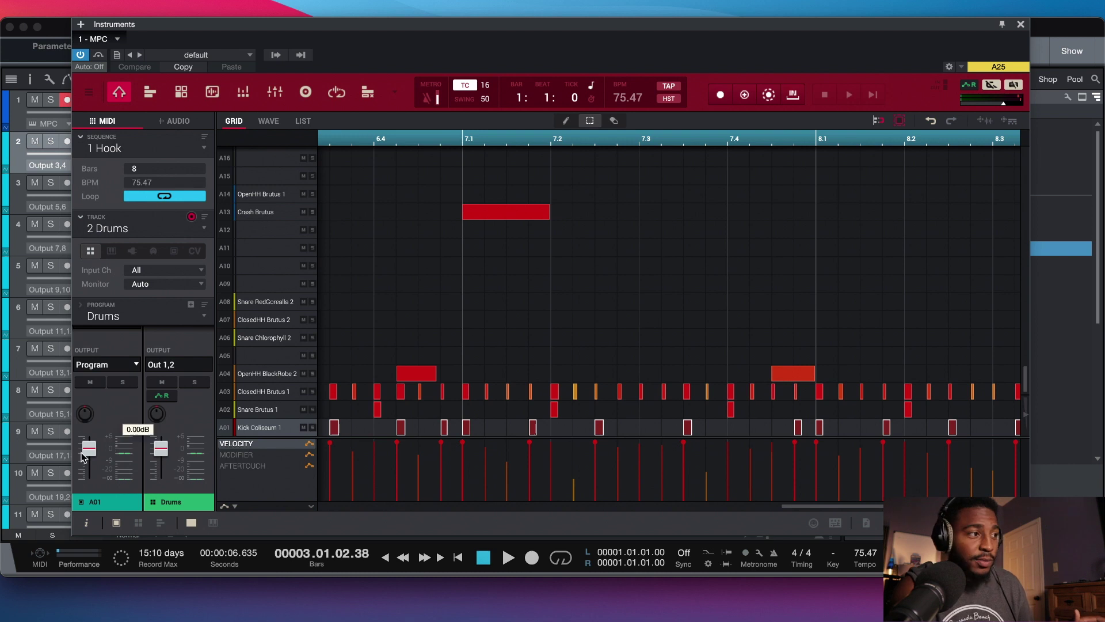
pyautogui.click(130, 365)
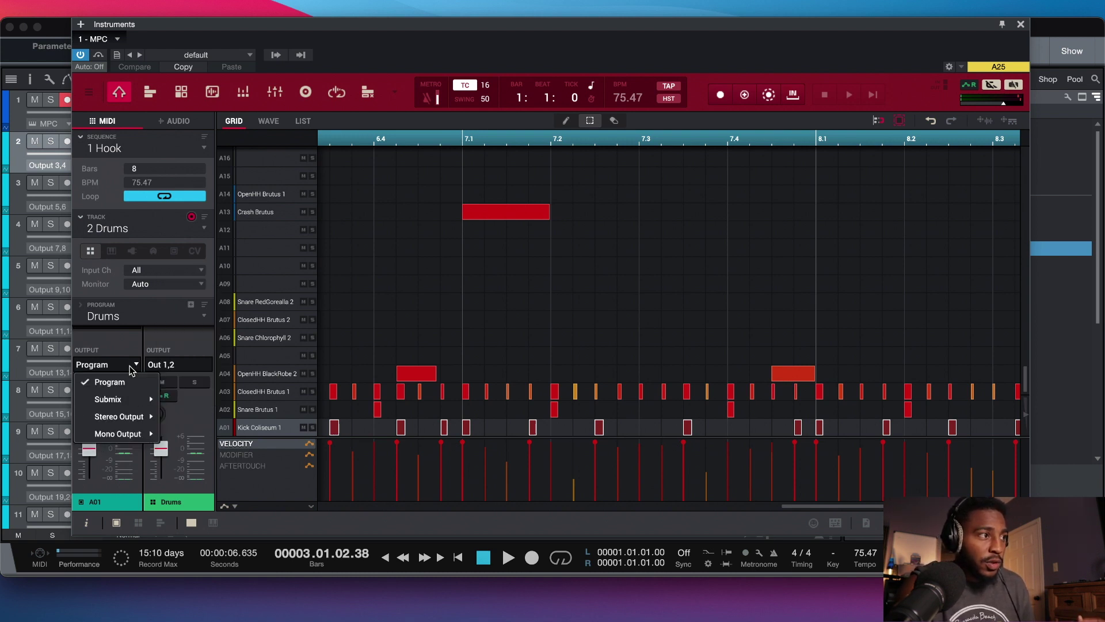
pyautogui.click(137, 364)
pyautogui.click(137, 364)
pyautogui.moveTo(136, 417)
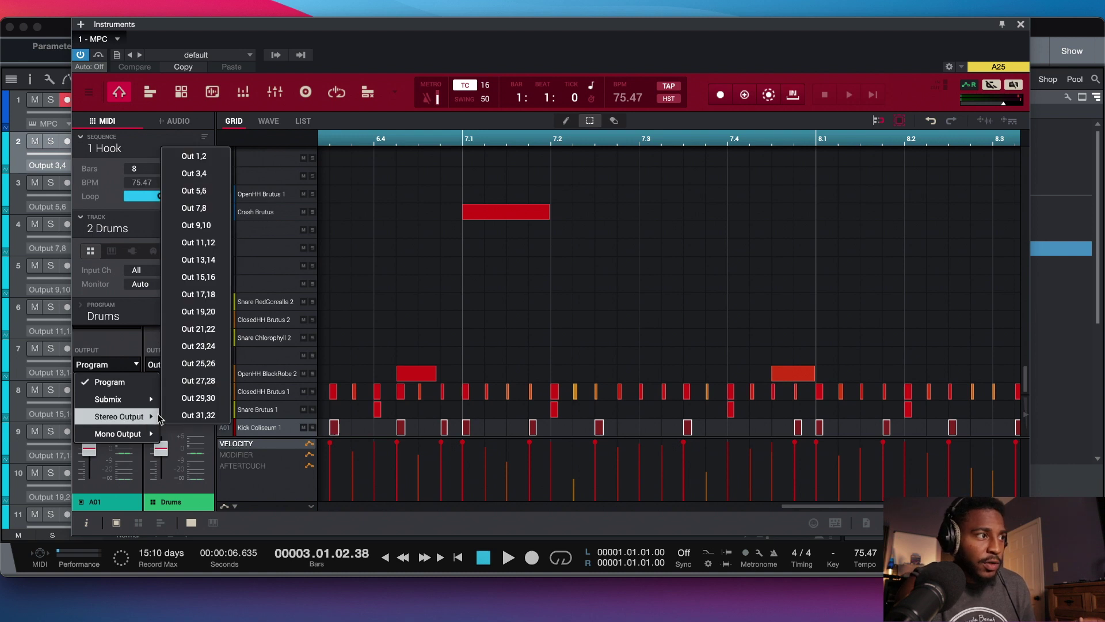
pyautogui.click(207, 174)
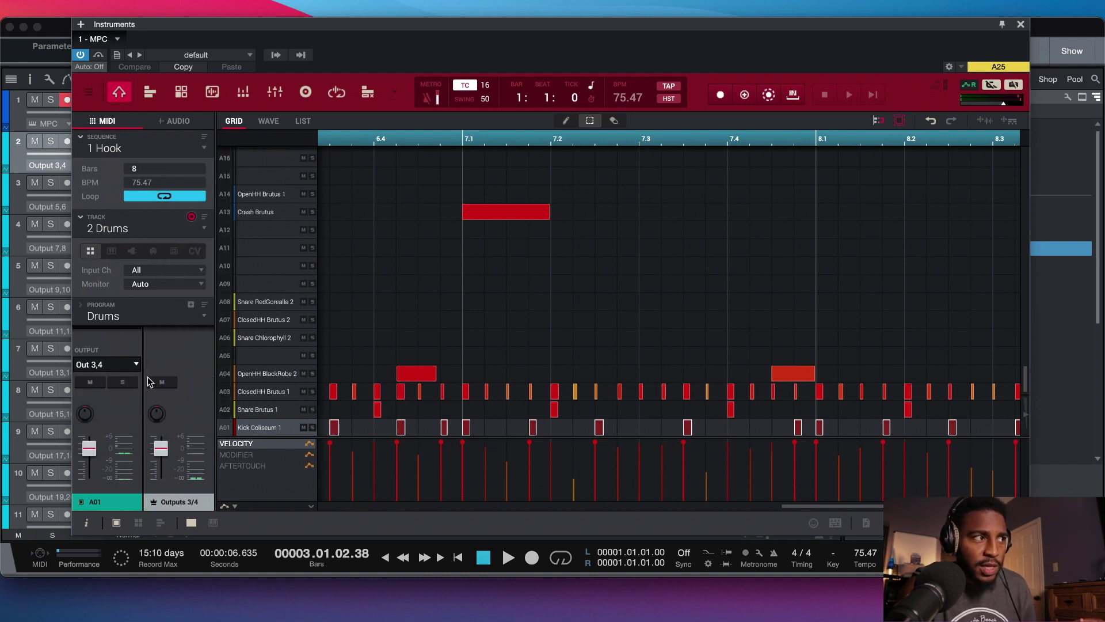
pyautogui.click(257, 410)
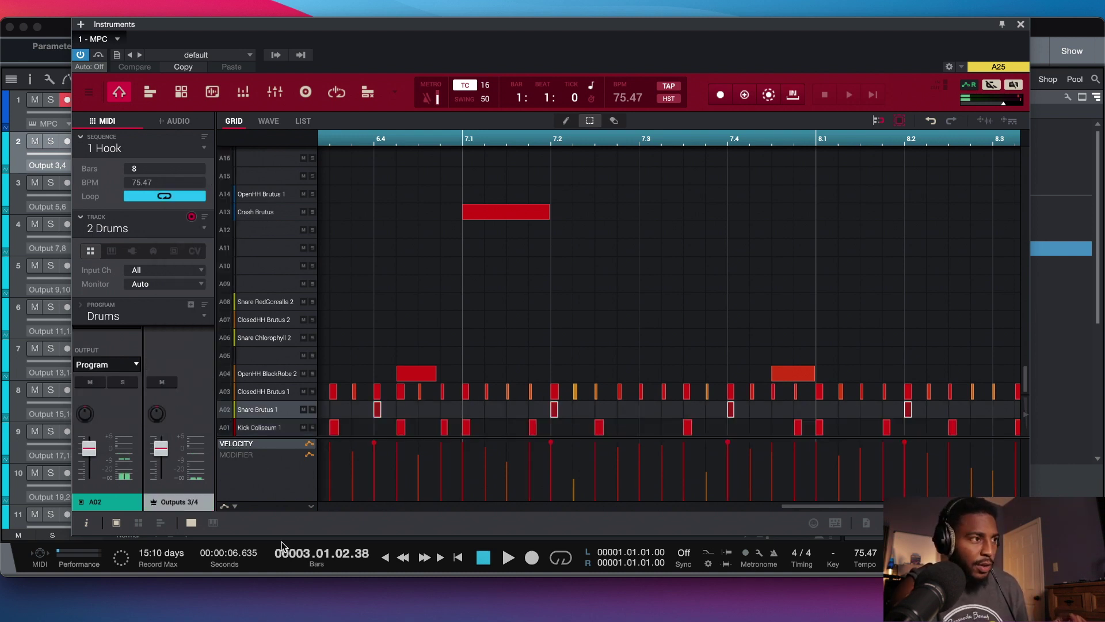
pyautogui.click(116, 364)
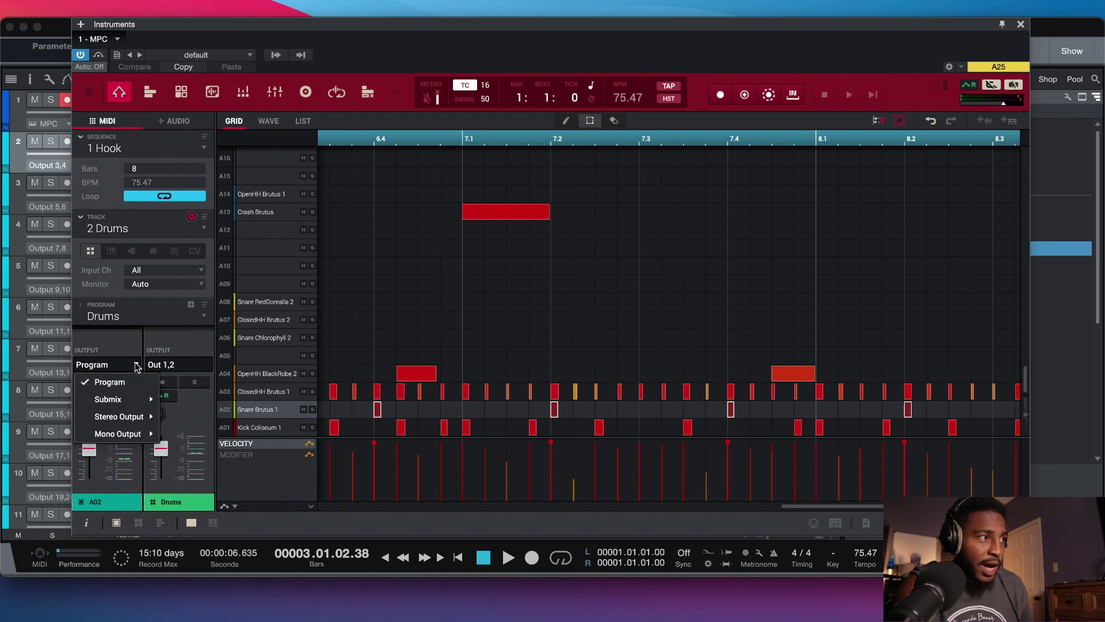
pyautogui.moveTo(141, 410)
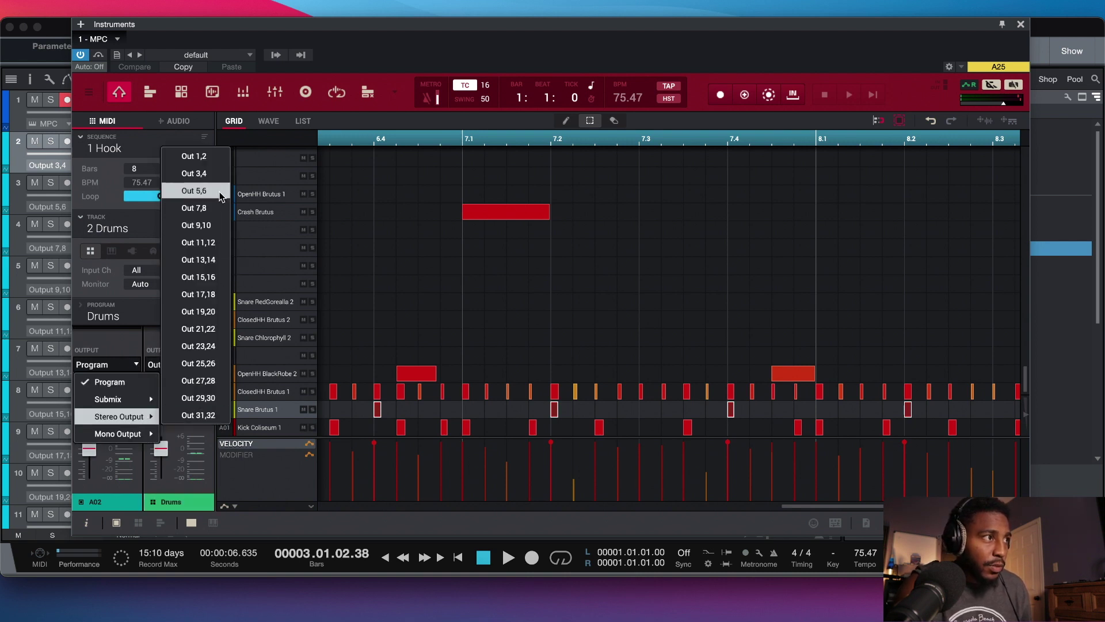
pyautogui.click(219, 194)
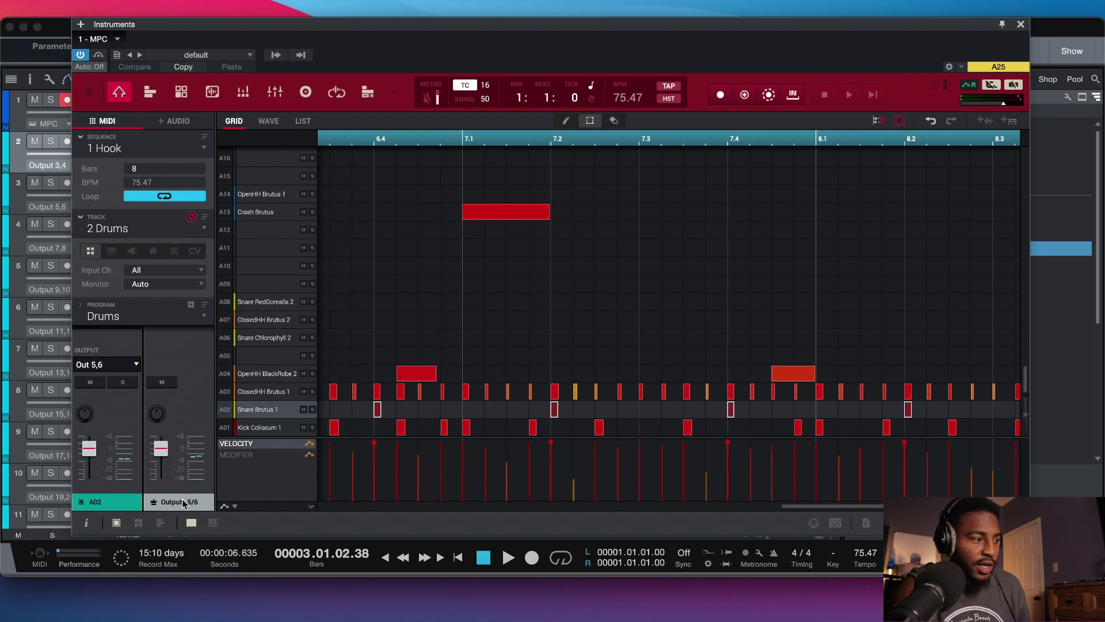
# - Route the closed hi-hat pad to Out 7,8 and the open hi-hat pad to Out 11,12
pyautogui.press('Up')
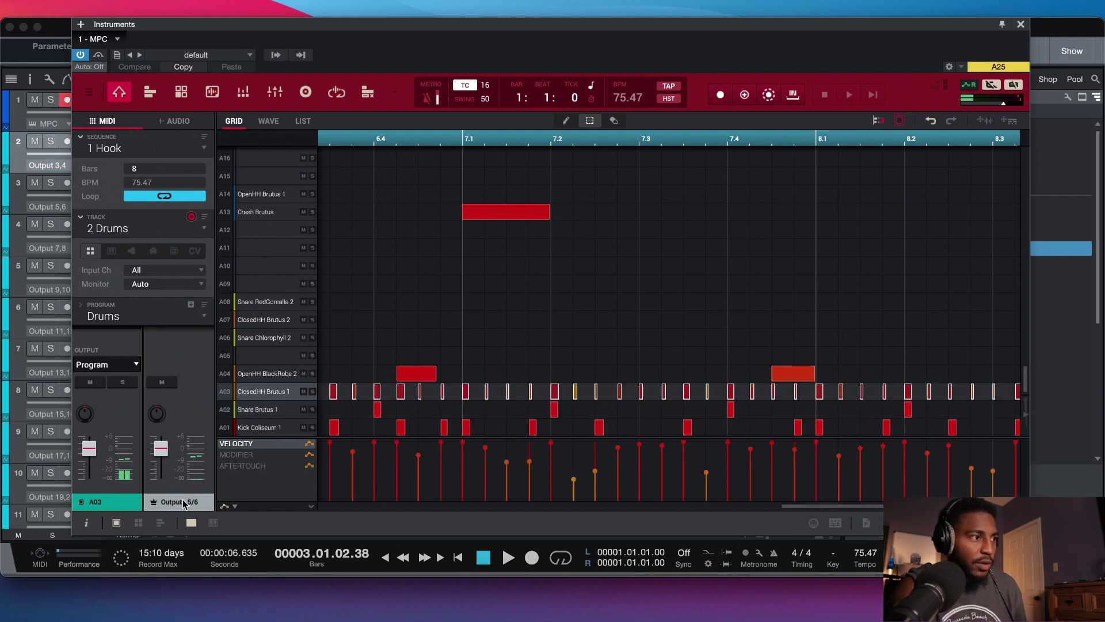
pyautogui.click(136, 366)
pyautogui.moveTo(139, 419)
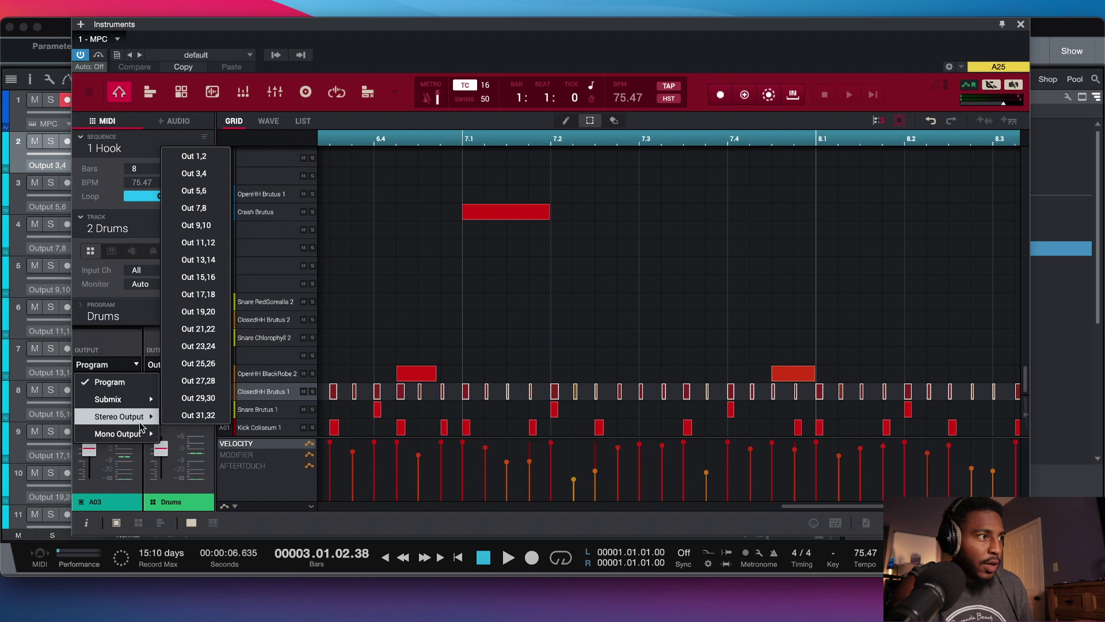
pyautogui.click(202, 208)
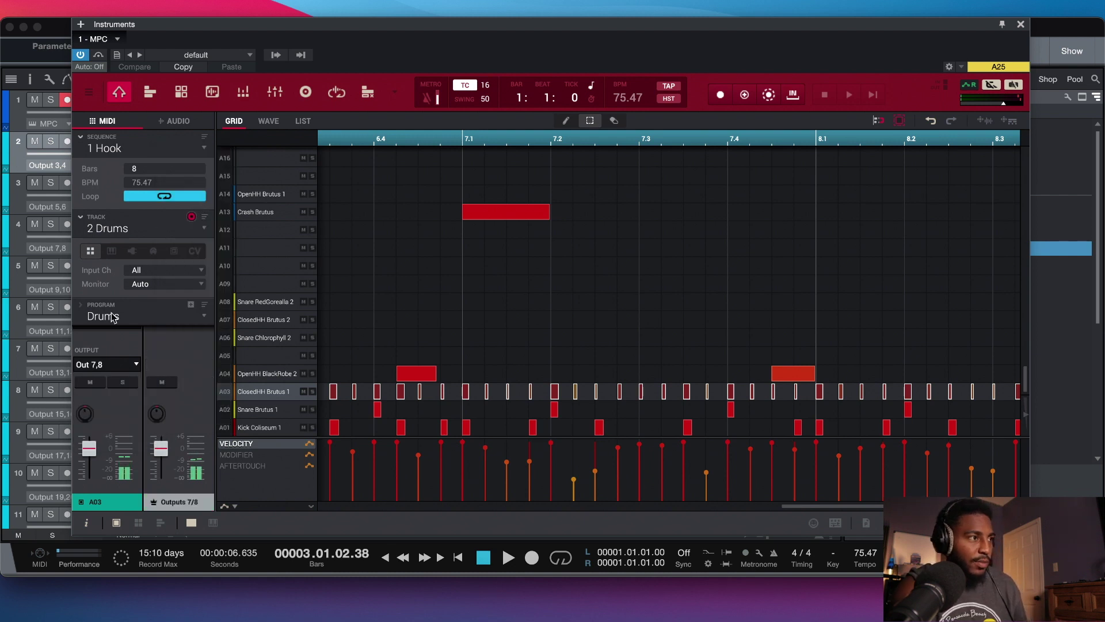
pyautogui.press('Down')
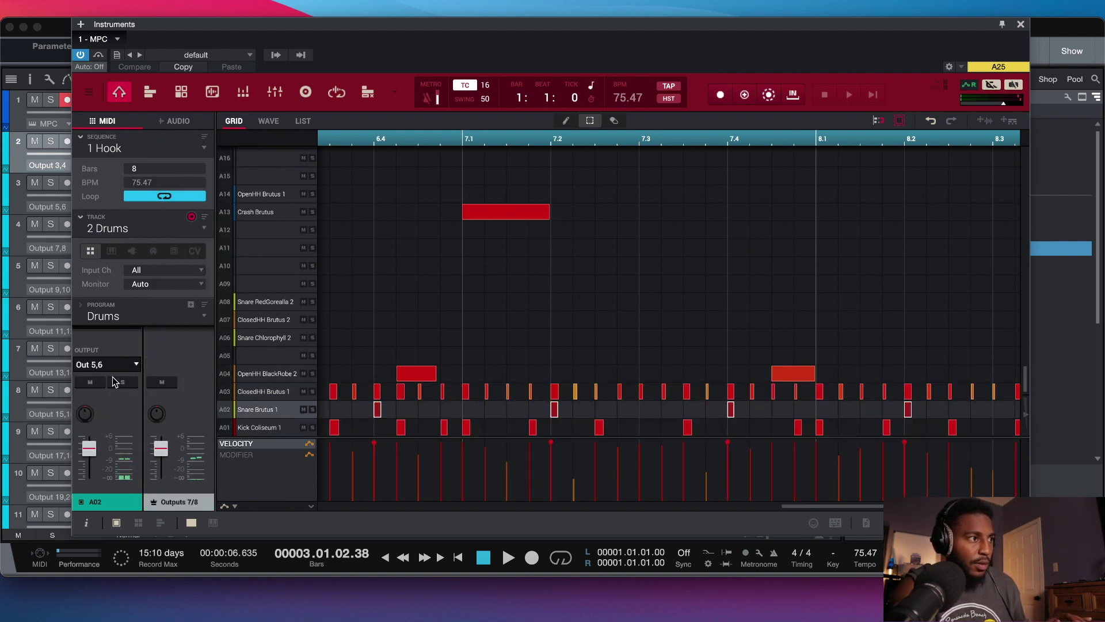
pyautogui.press('Up')
pyautogui.press('Up')
pyautogui.click(118, 366)
pyautogui.moveTo(129, 432)
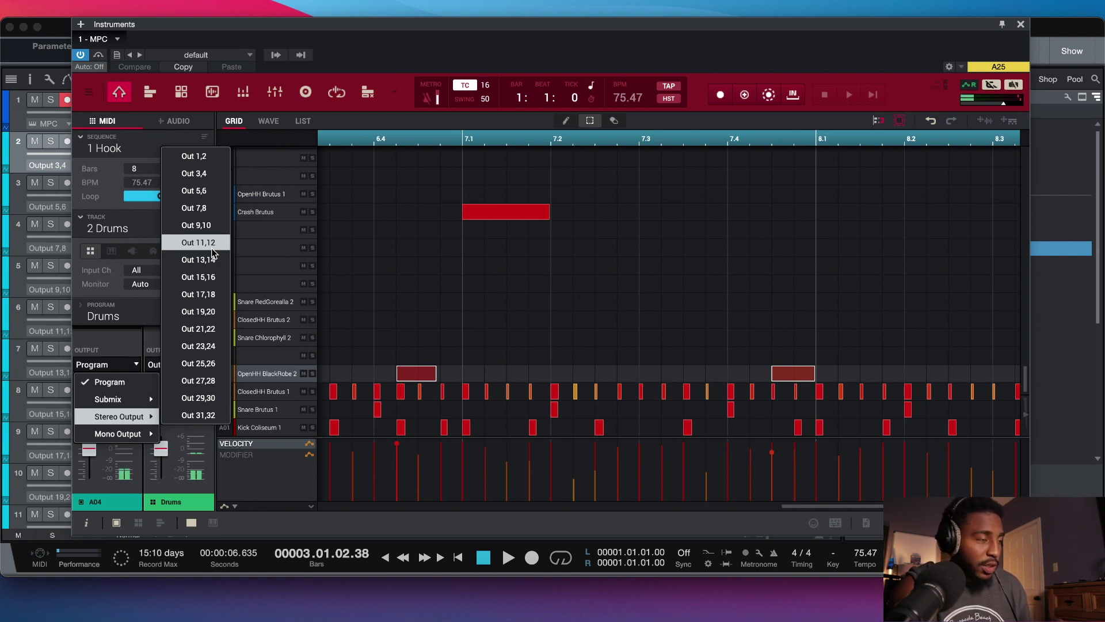
pyautogui.click(212, 247)
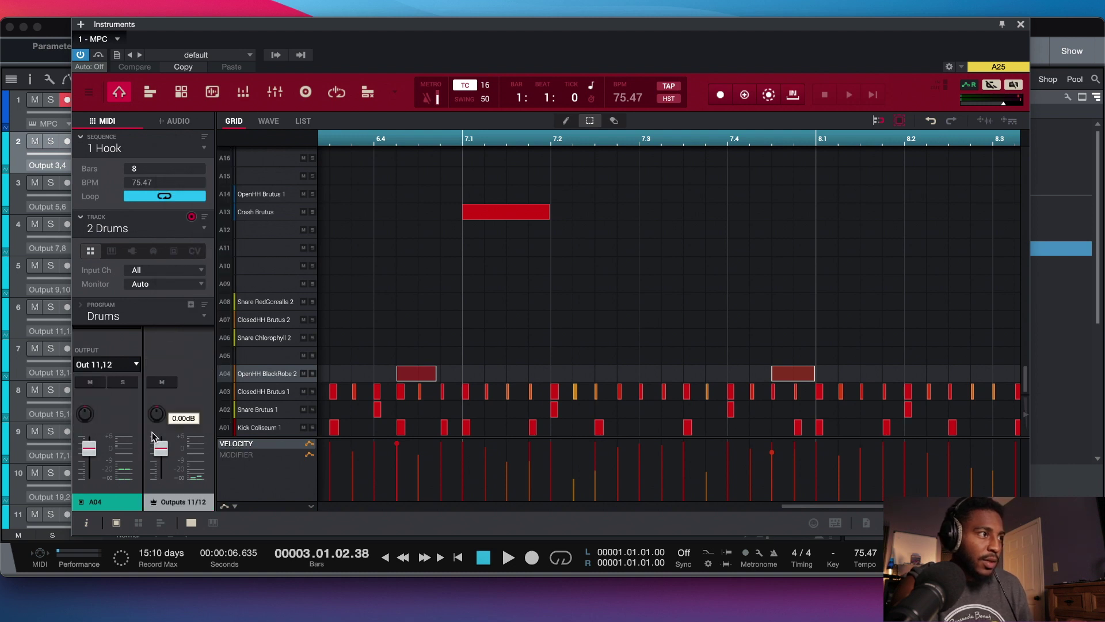
# - Send pad A04 to Out 9,10 and the crash pad to Out 11,12, then show the tracks
pyautogui.press('Up')
pyautogui.click(106, 364)
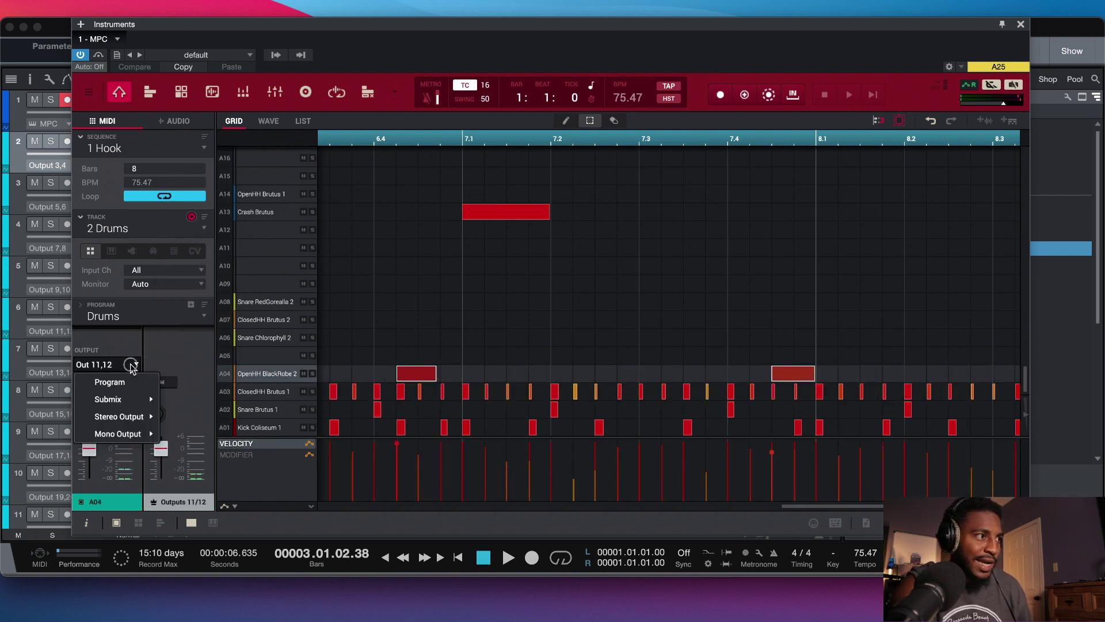
pyautogui.click(196, 399)
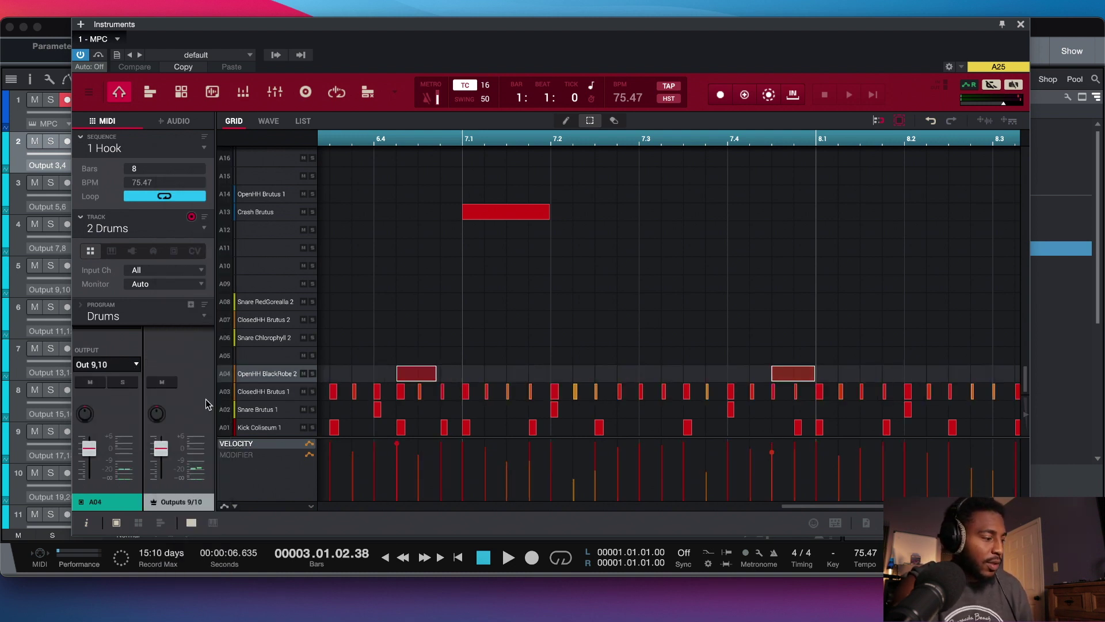
pyautogui.click(135, 364)
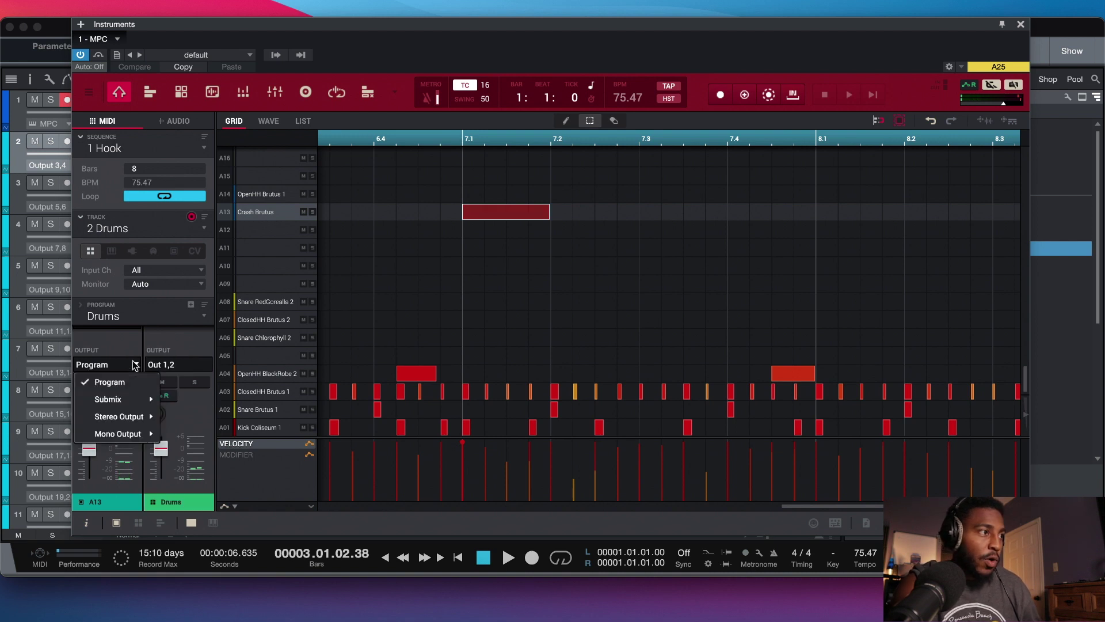
pyautogui.moveTo(146, 417)
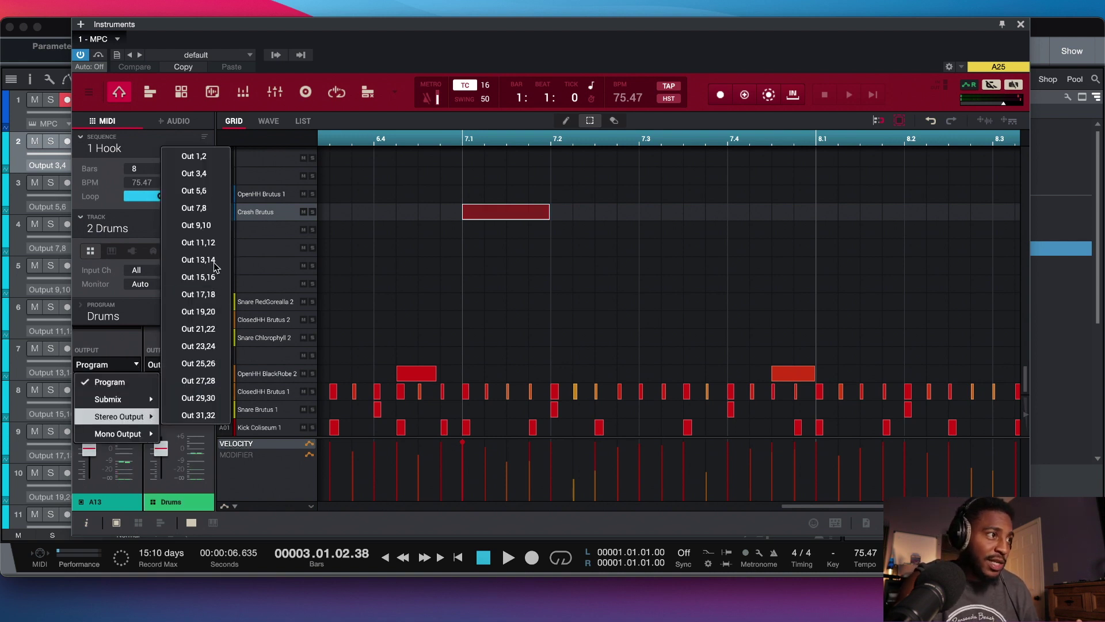
pyautogui.click(208, 242)
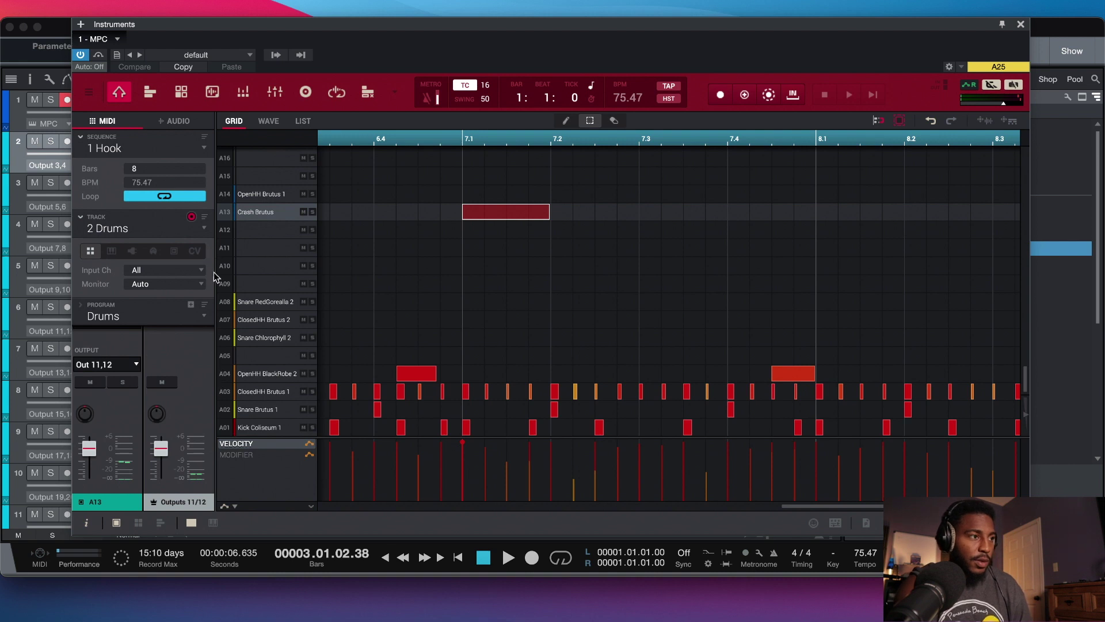
pyautogui.click(150, 93)
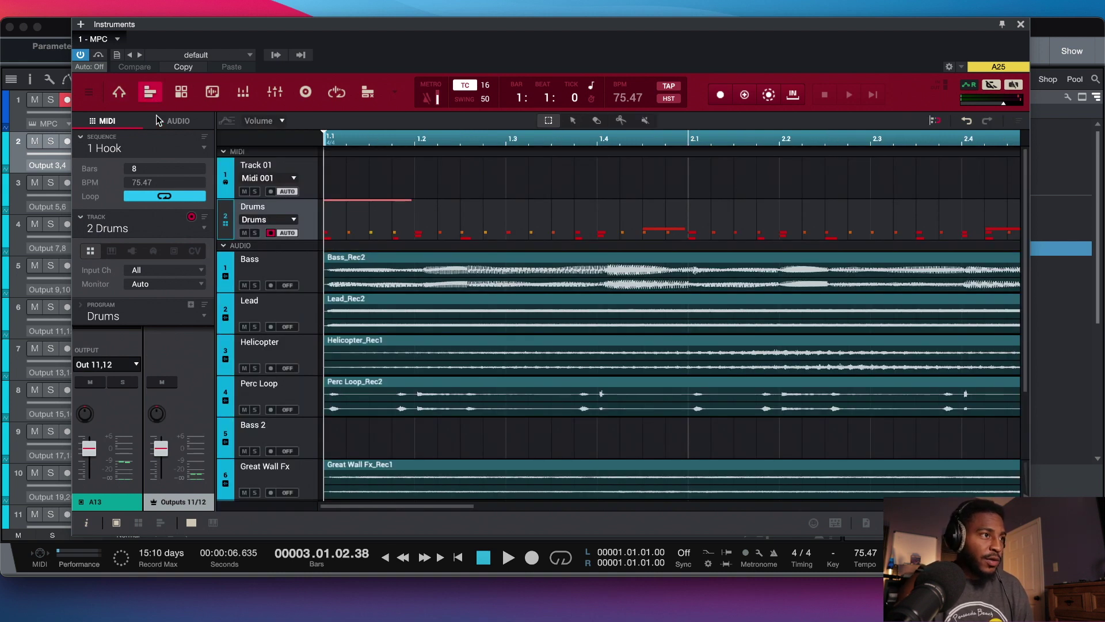
# - Route the MPC's Bass audio track to stereo Out 13,14
pyautogui.click(273, 267)
pyautogui.click(130, 364)
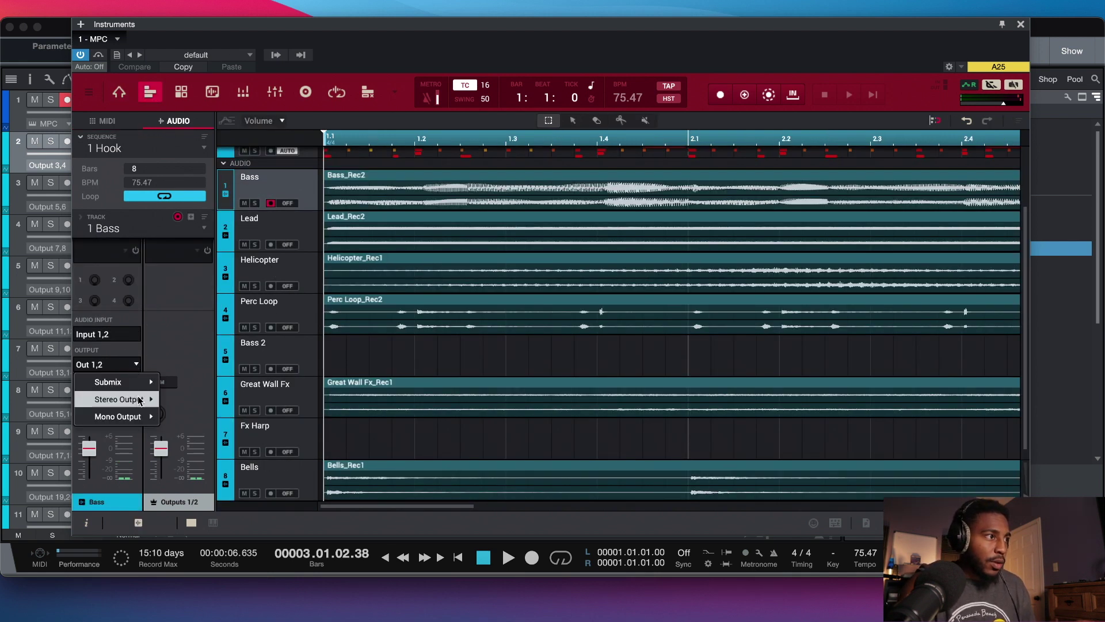
pyautogui.moveTo(138, 399)
pyautogui.click(208, 502)
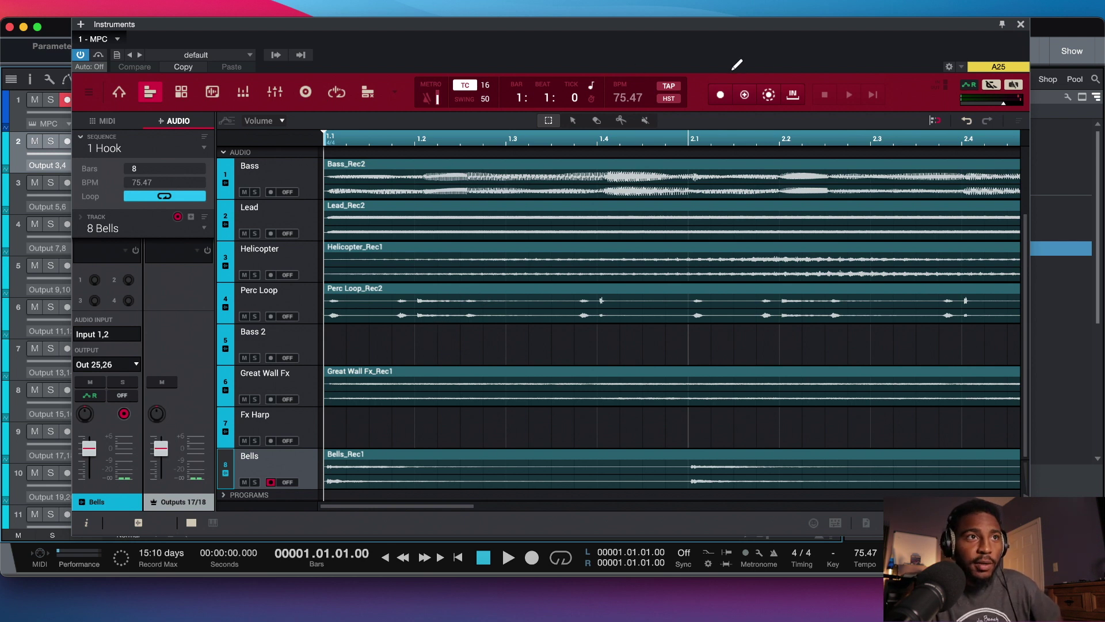
# - Close the MPC window and record-arm all the MPC audio tracks
pyautogui.click(1022, 24)
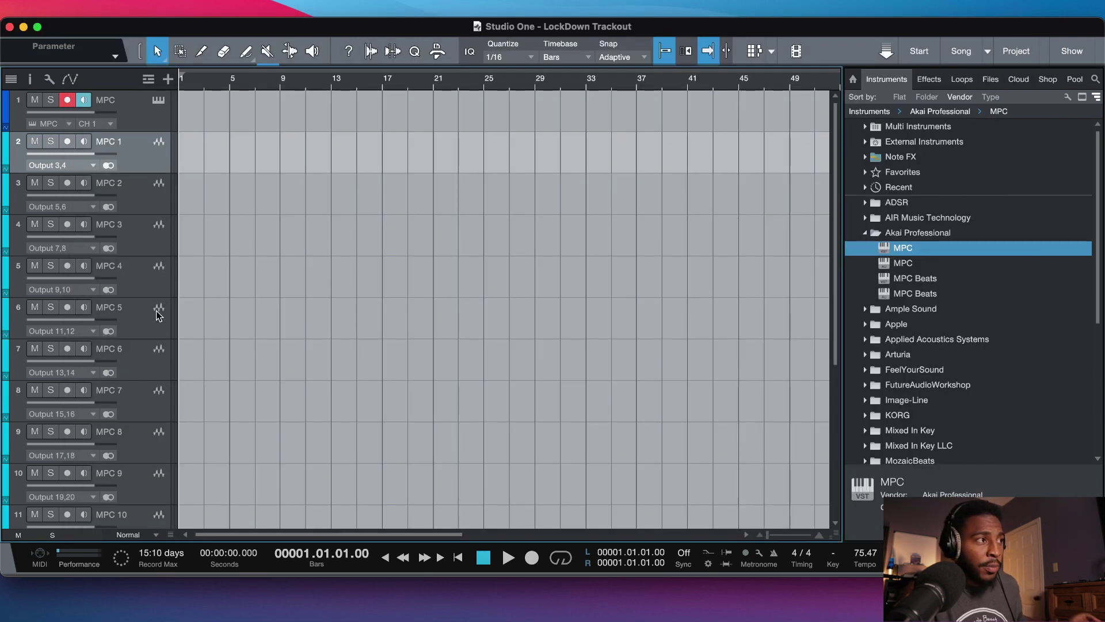
pyautogui.scroll(-5, 157, 334)
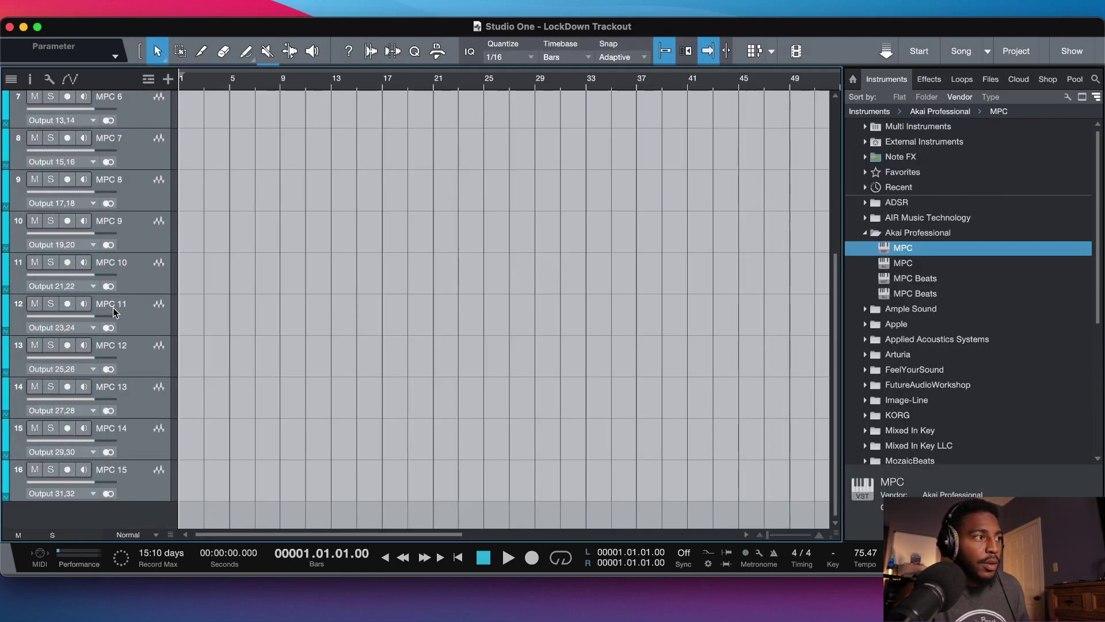
pyautogui.scroll(5, 113, 307)
pyautogui.click(68, 142)
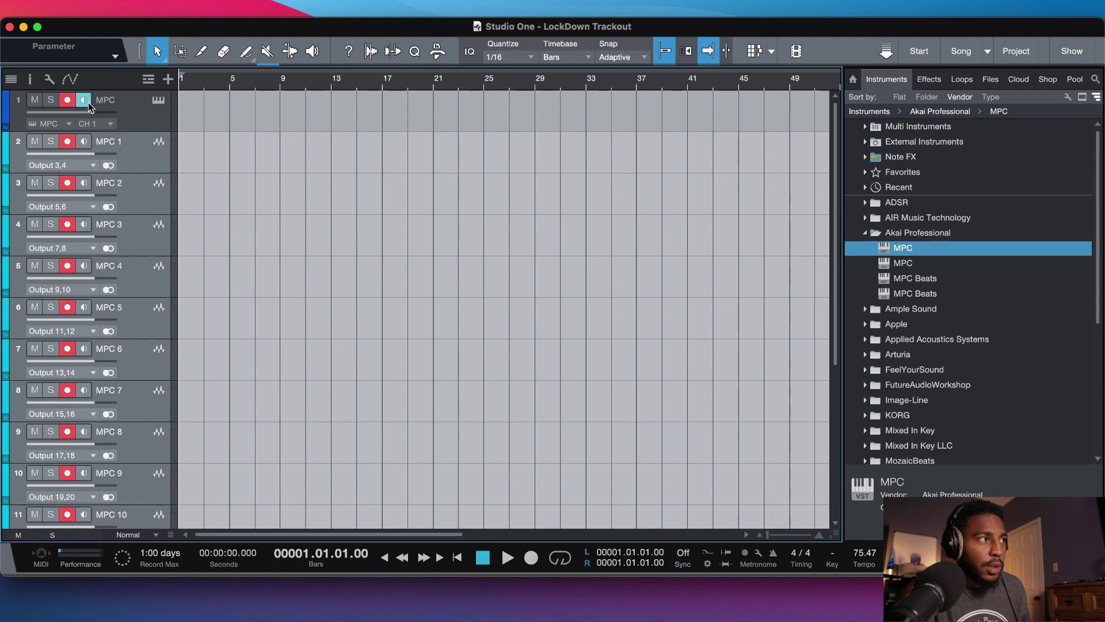
# - Set the MPC to Song mode starting at 5: Intro, then start recording the outputs
pyautogui.click(157, 100)
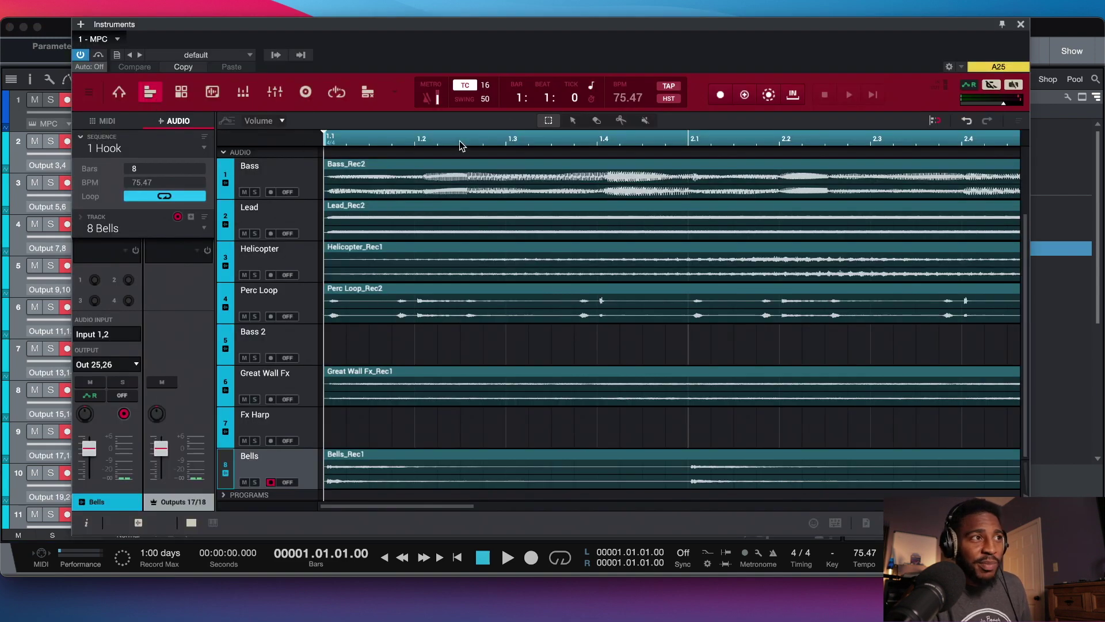
pyautogui.click(396, 94)
pyautogui.click(421, 309)
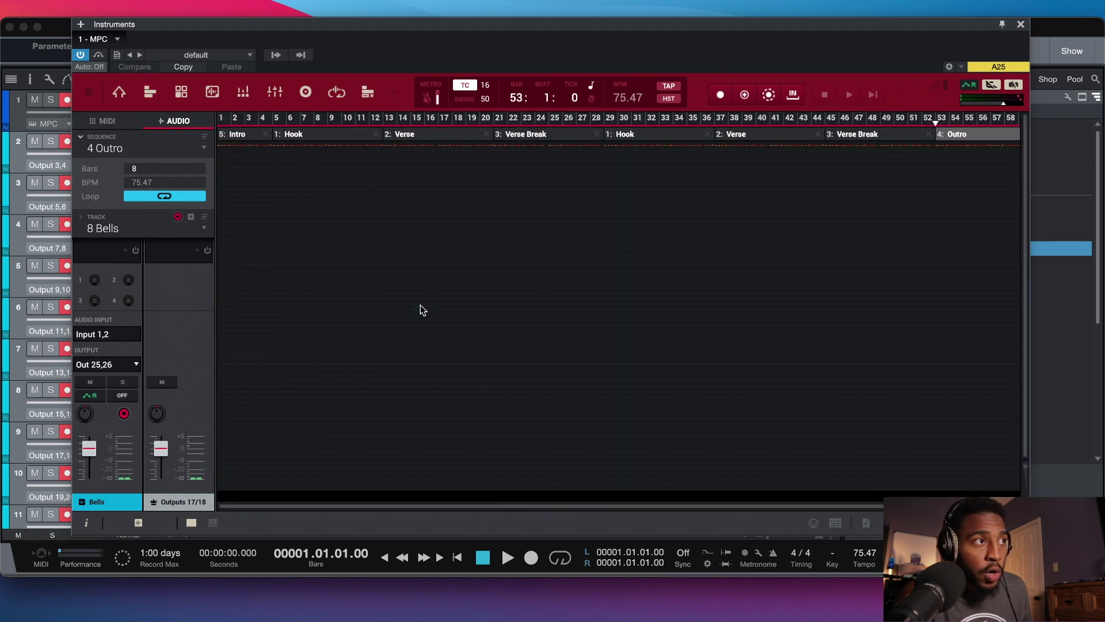
pyautogui.click(236, 138)
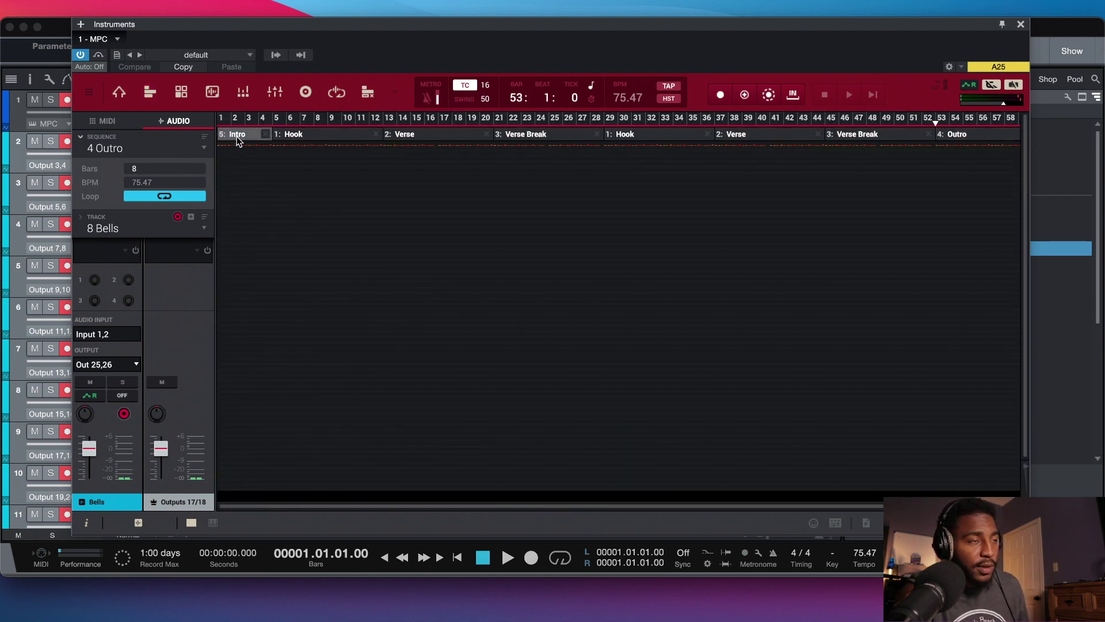
pyautogui.click(1017, 27)
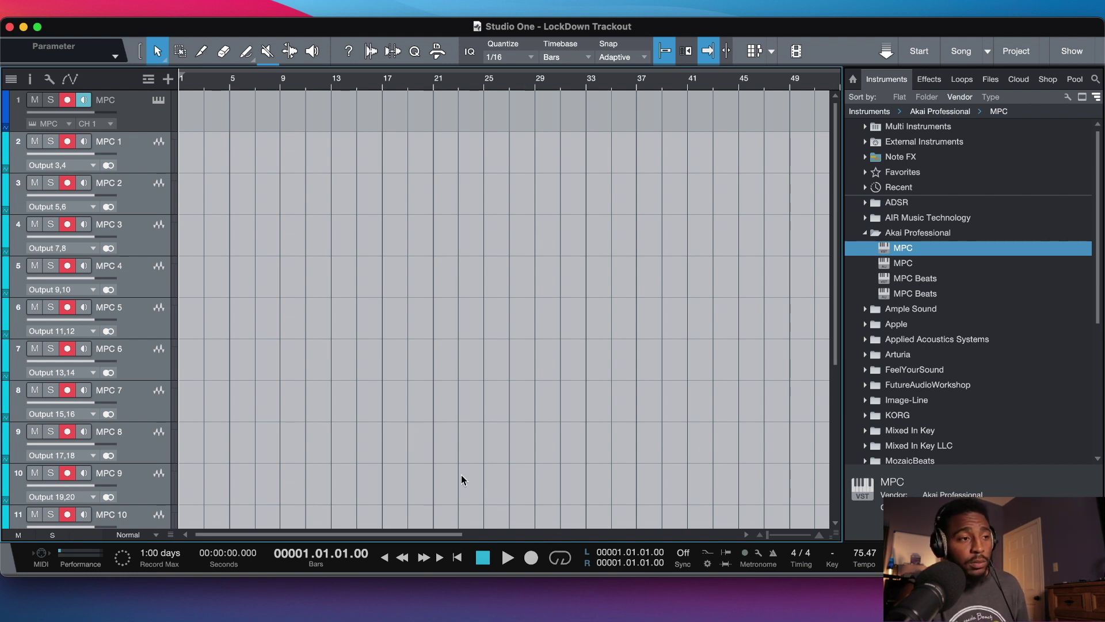
pyautogui.click(537, 557)
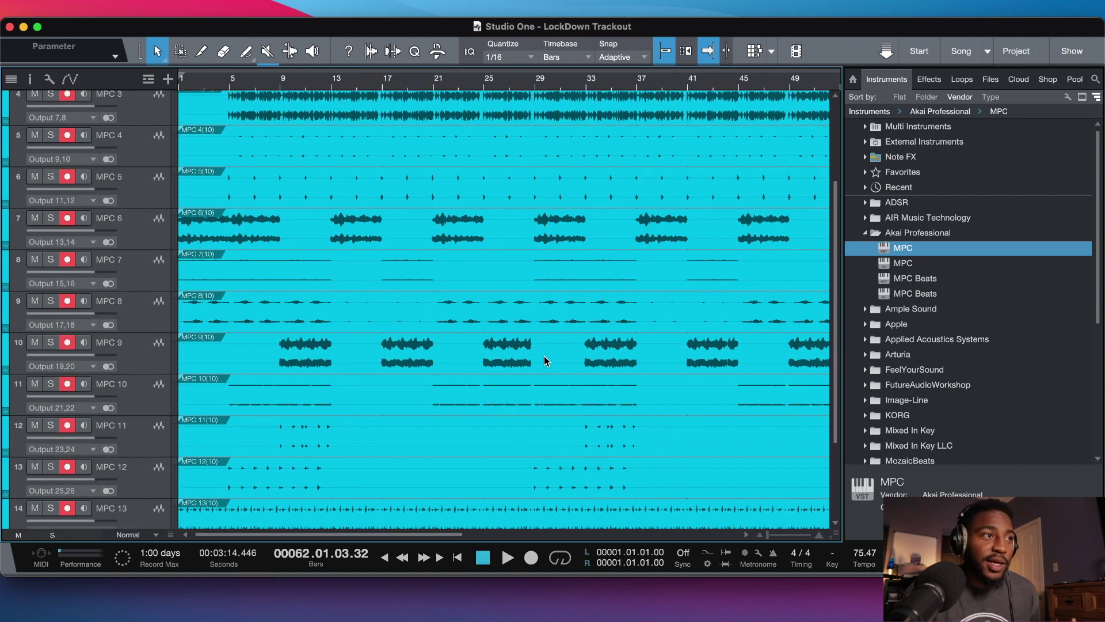
# - Hide the Browser, scroll through the recorded takes, and reopen track 1's MPC plugin window
pyautogui.scroll(-4, 533, 357)
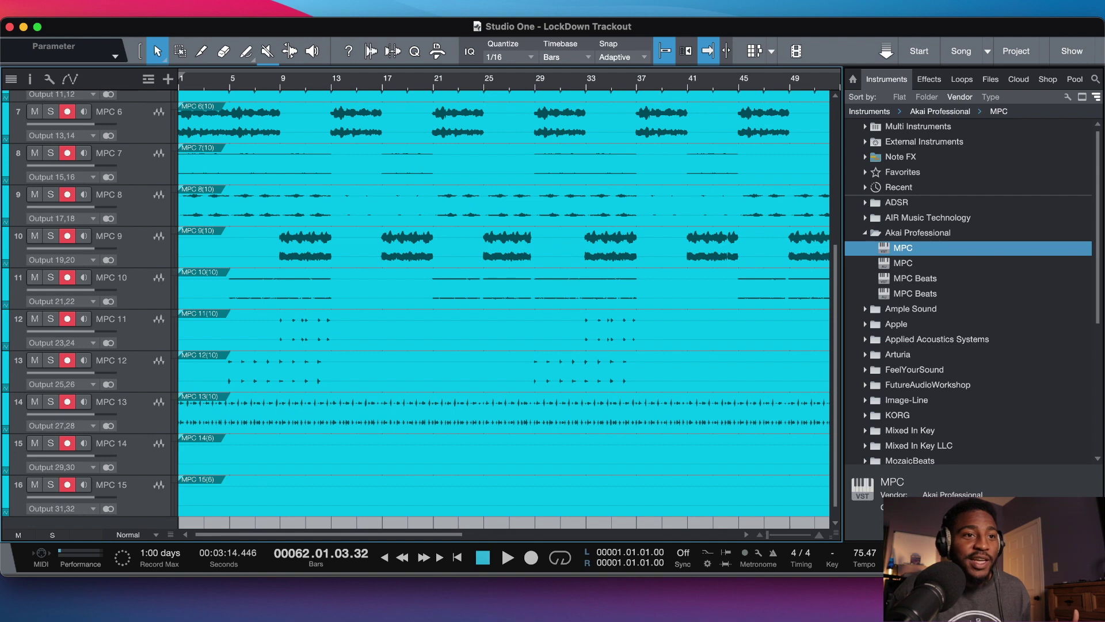
pyautogui.press('F5')
pyautogui.scroll(5, 705, 331)
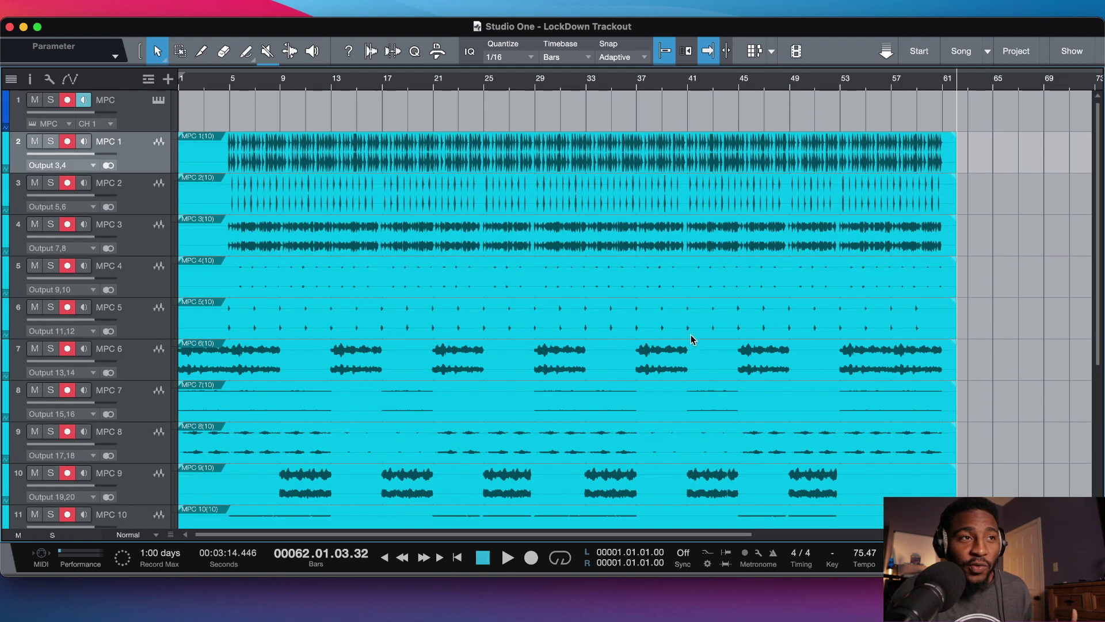
pyautogui.scroll(-8, 677, 340)
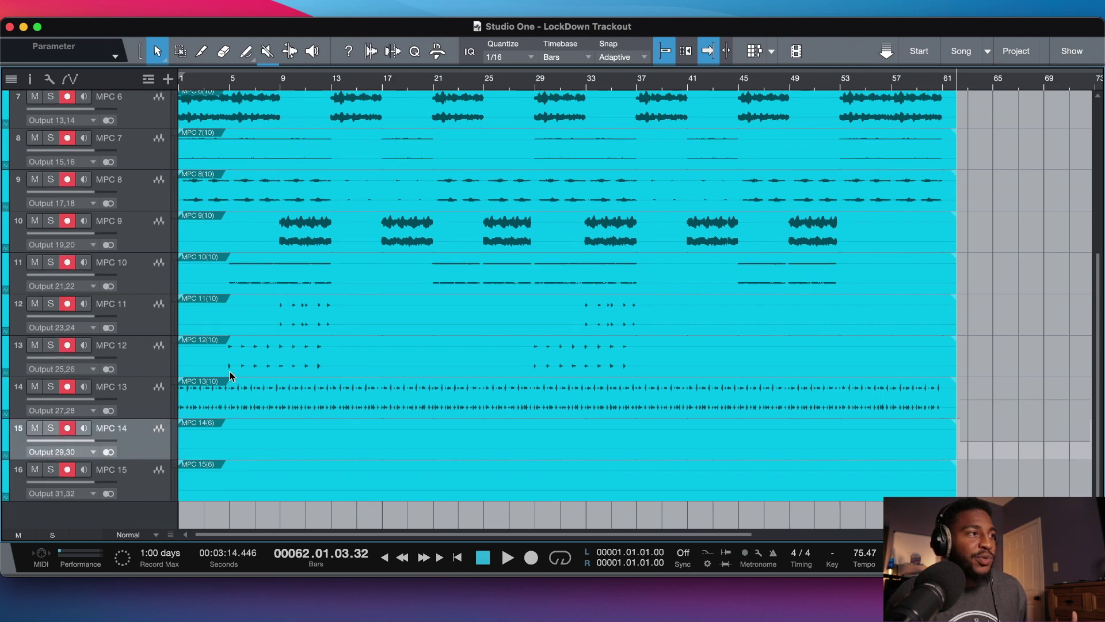
pyautogui.scroll(8, 141, 432)
pyautogui.click(158, 101)
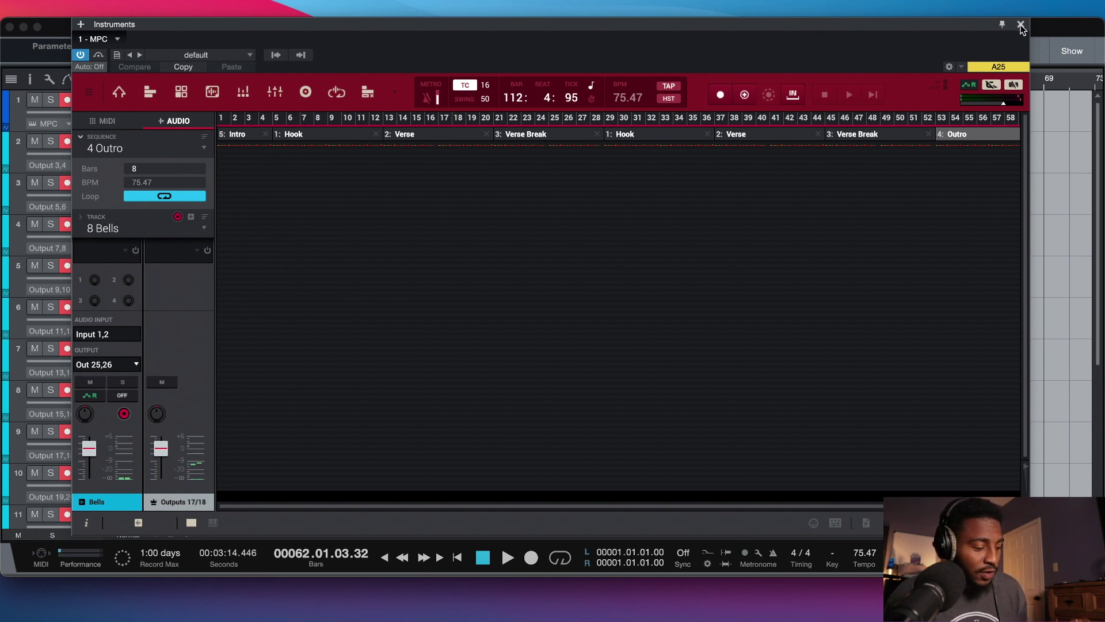
# - Switch the MPC from Song view to Track View and select the Bass track
pyautogui.click(118, 92)
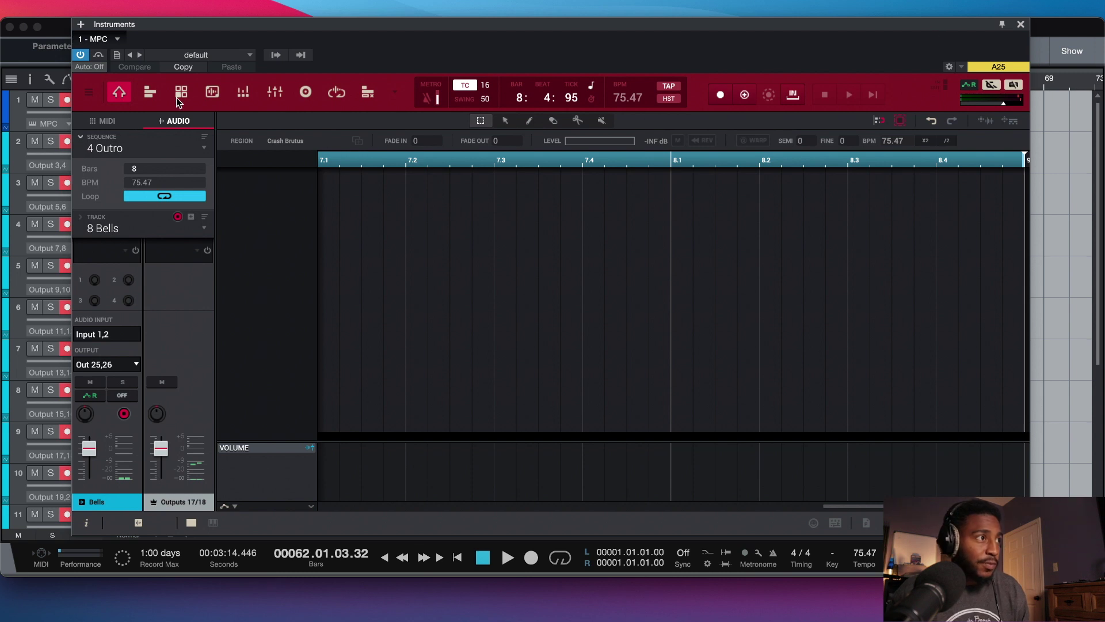
pyautogui.click(150, 92)
pyautogui.click(275, 190)
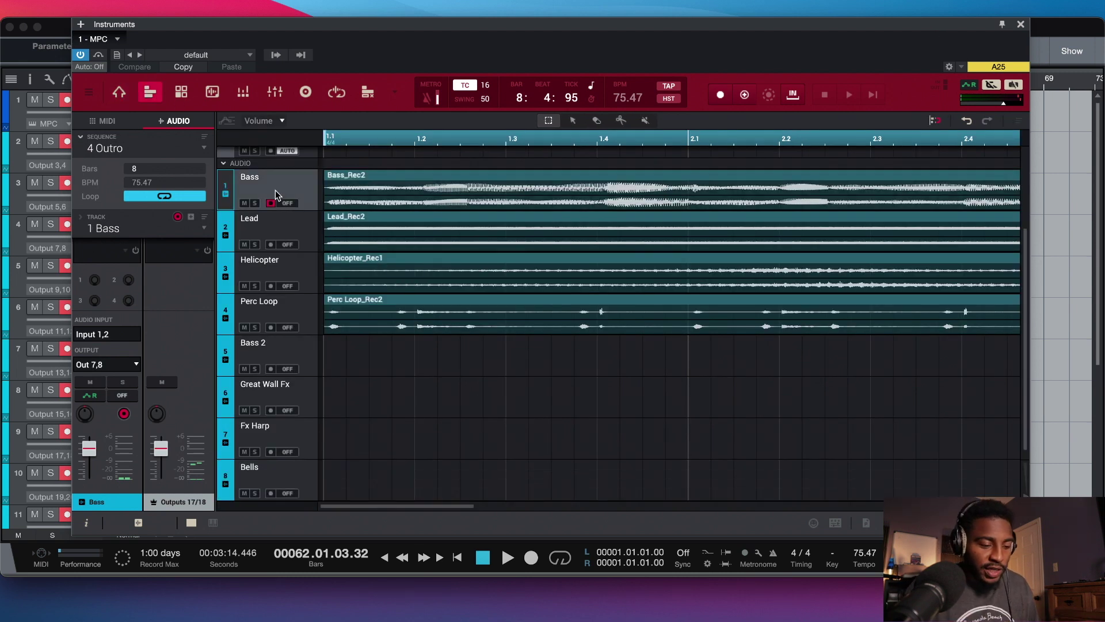
# - Revert Lead, Helicopter, Perc Loop, Bass 2, Great Wall Fx and Fx Harp outputs to drum-pad routing, then close the MPC
pyautogui.press('Down')
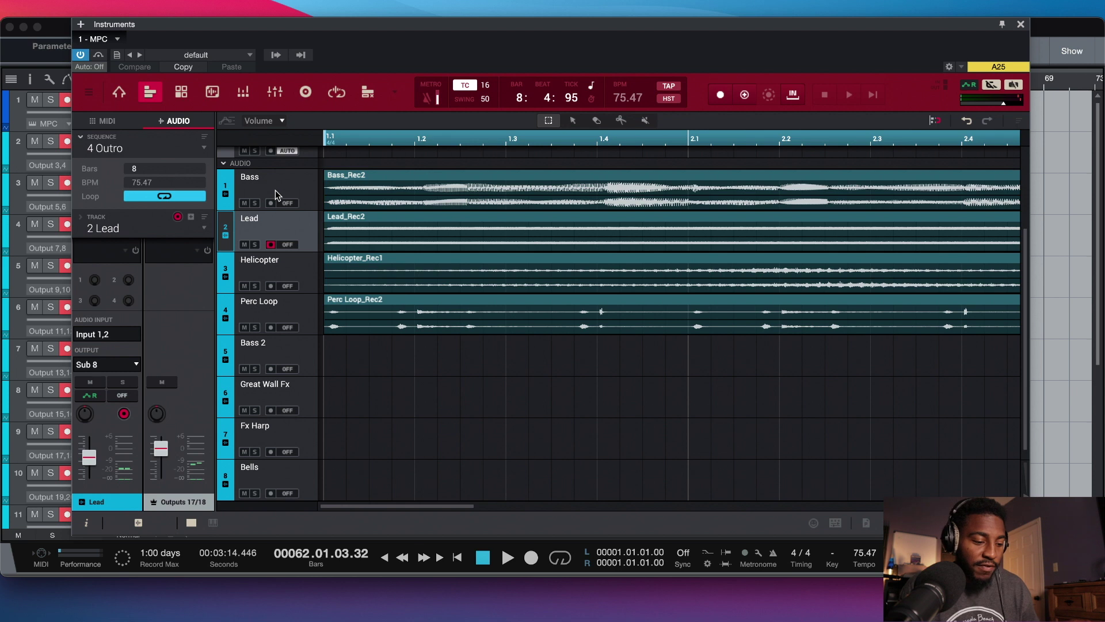
pyautogui.press('Down')
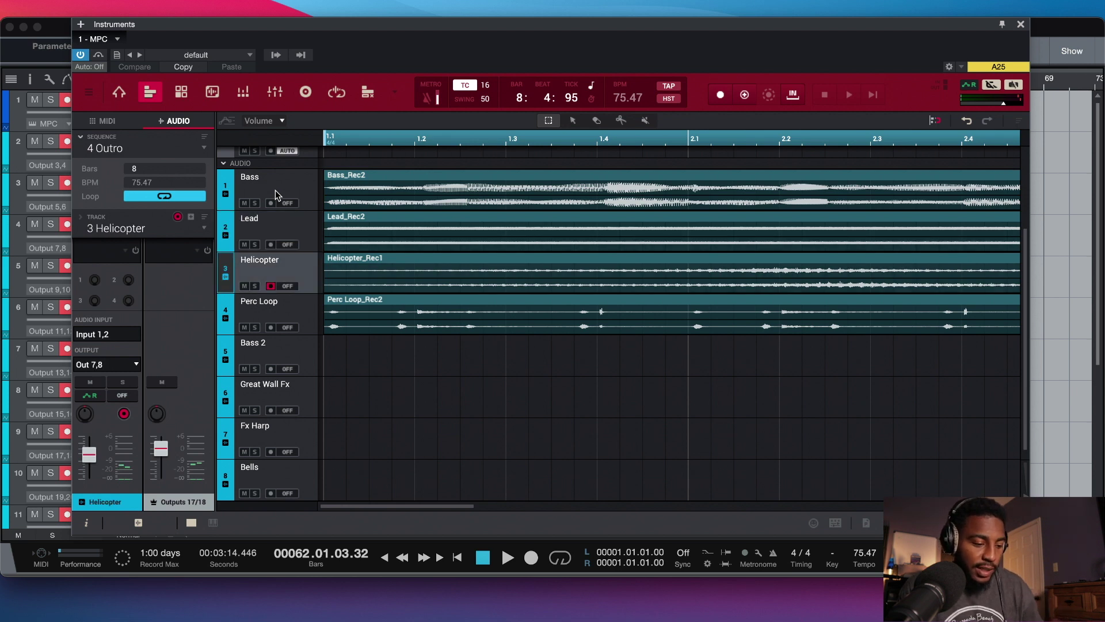
pyautogui.press('Down')
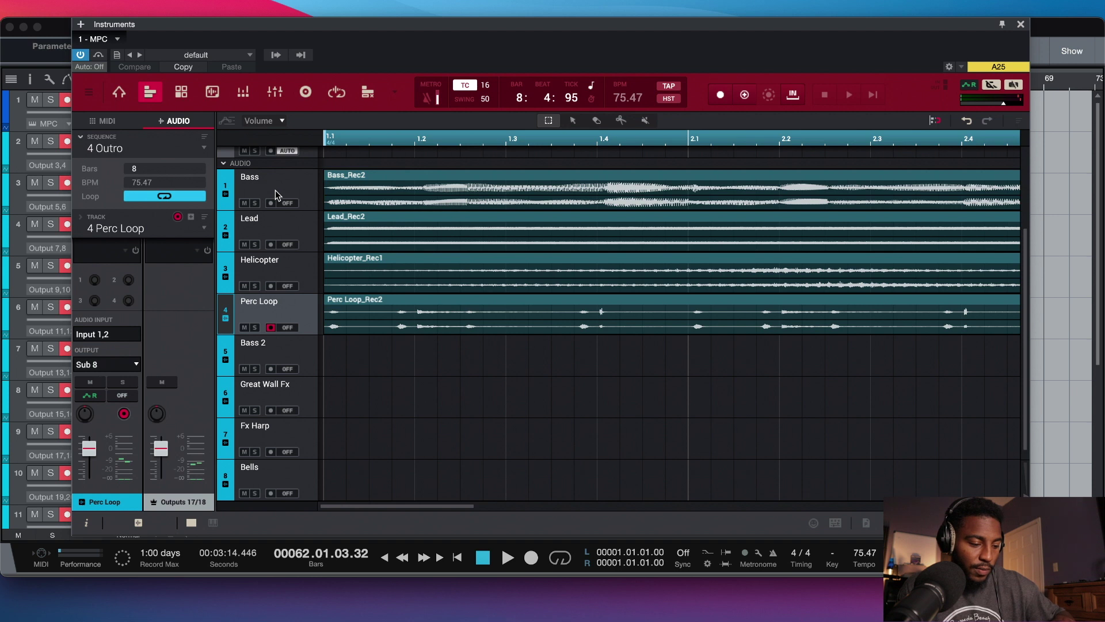
pyautogui.press('Down')
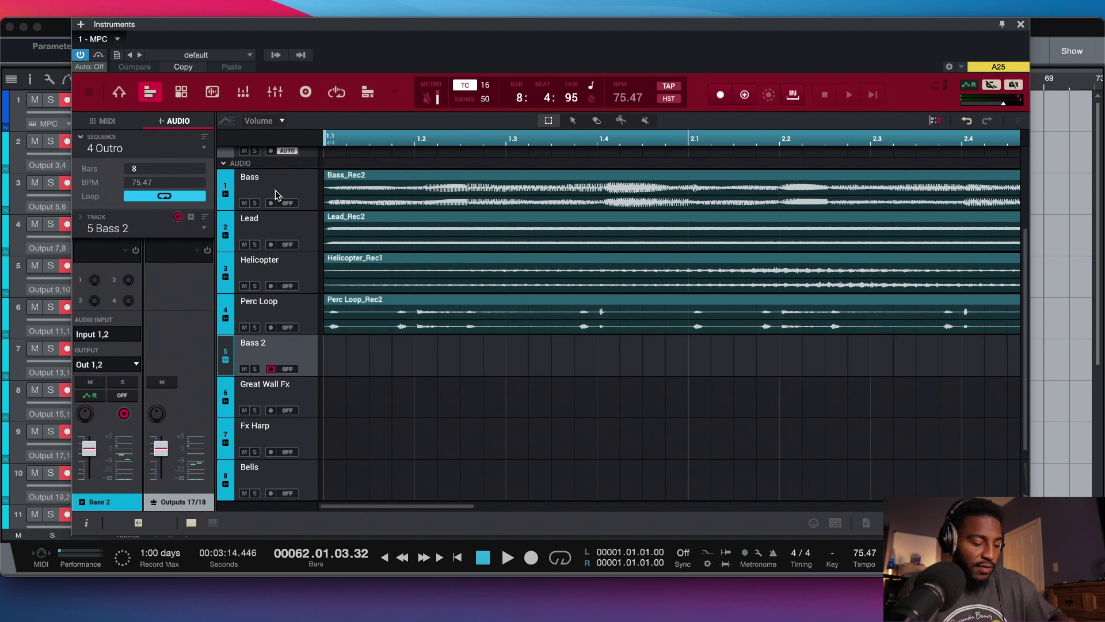
pyautogui.press('Down')
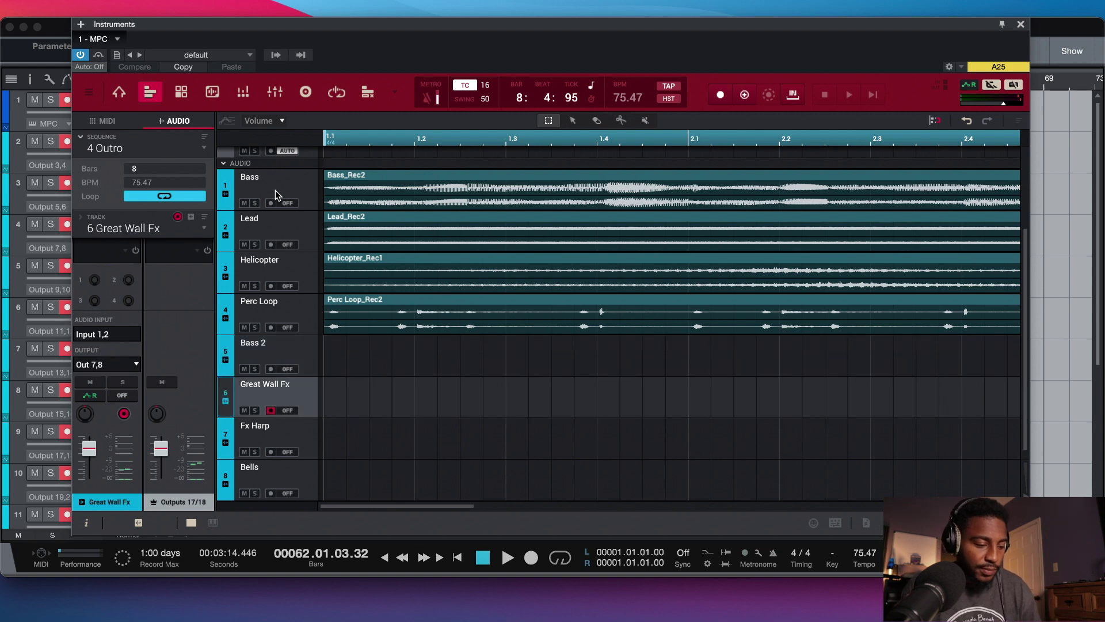
pyautogui.press('Down')
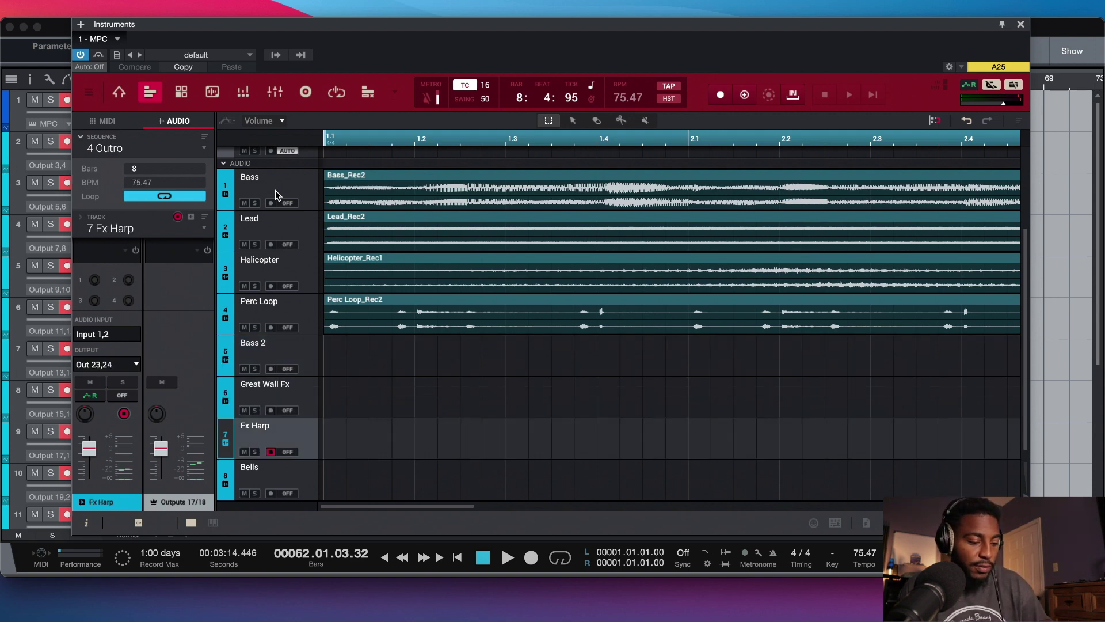
pyautogui.press('F1')
pyautogui.click(1020, 24)
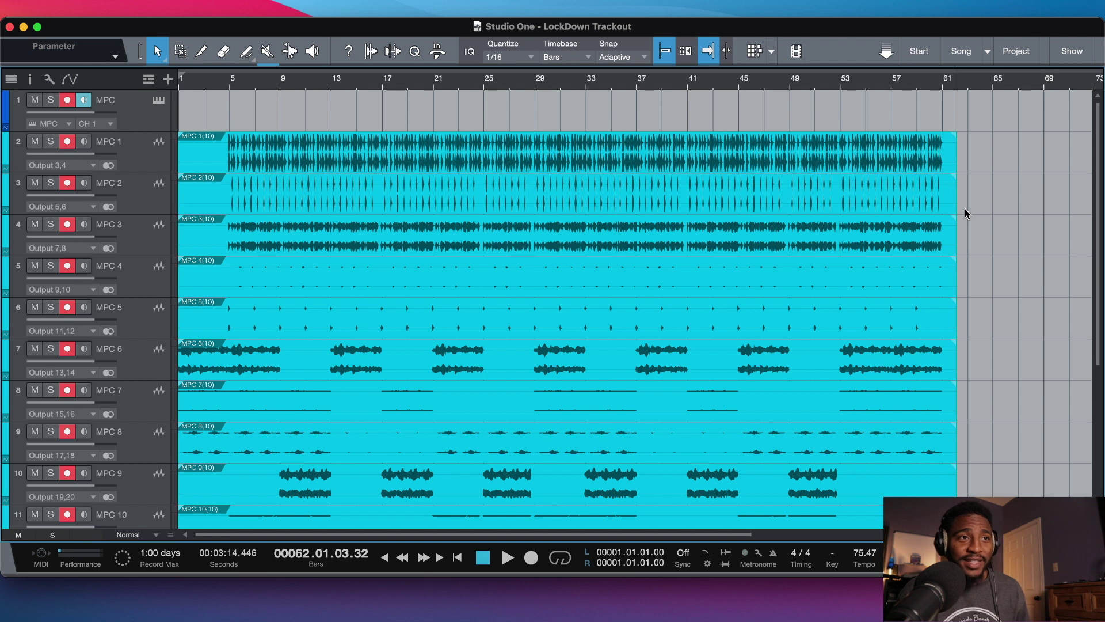